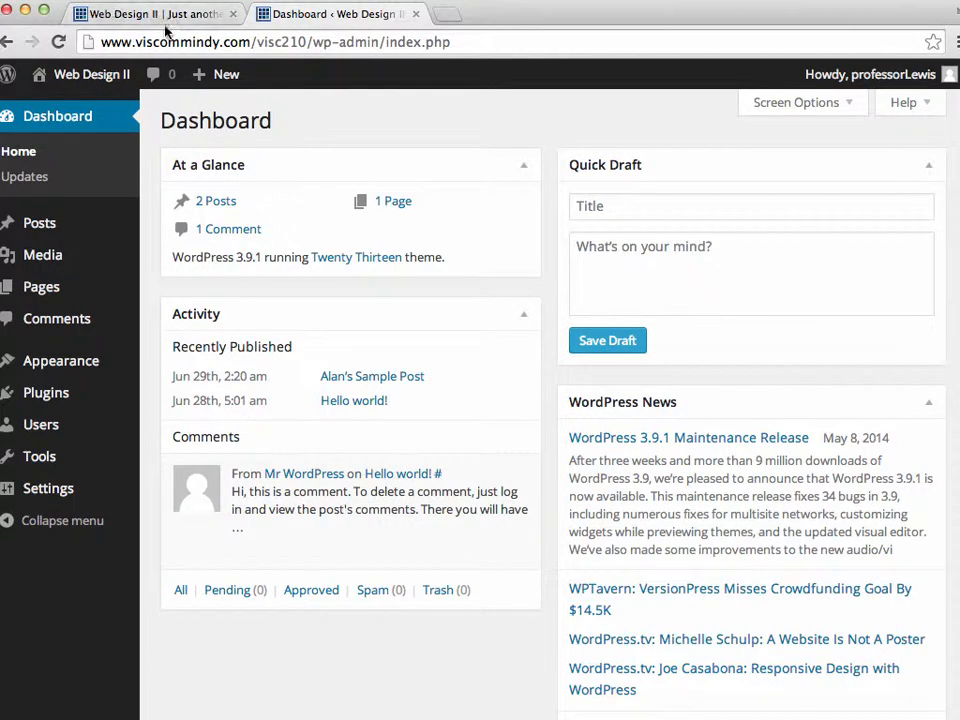
# Step: Compare the public Web Design II home page with its WordPress admin dashboard
pyautogui.click(158, 16)
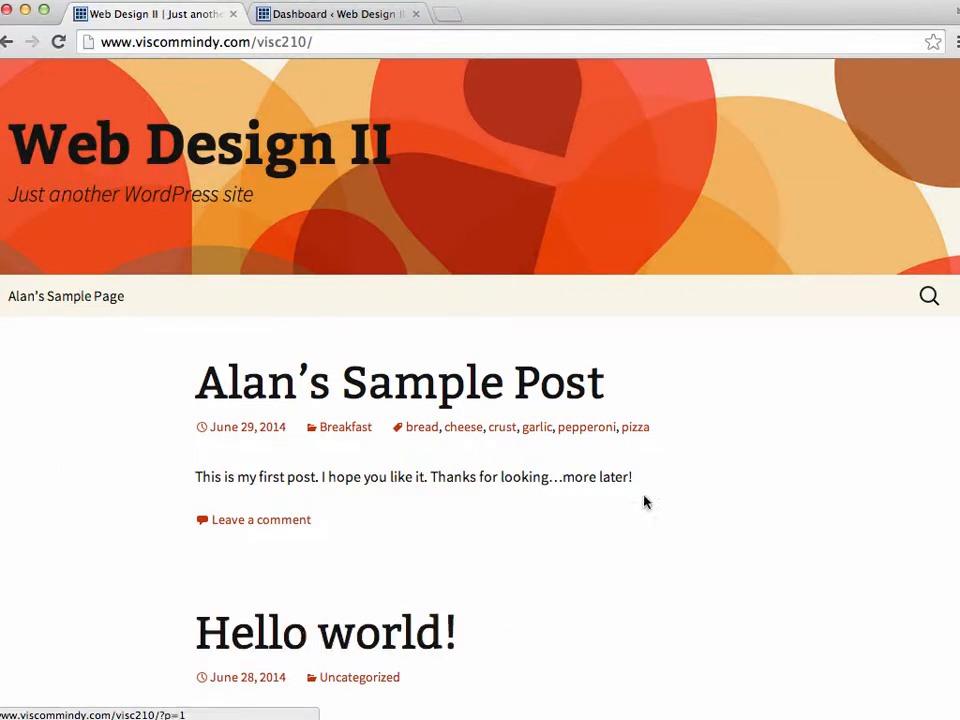
pyautogui.click(343, 16)
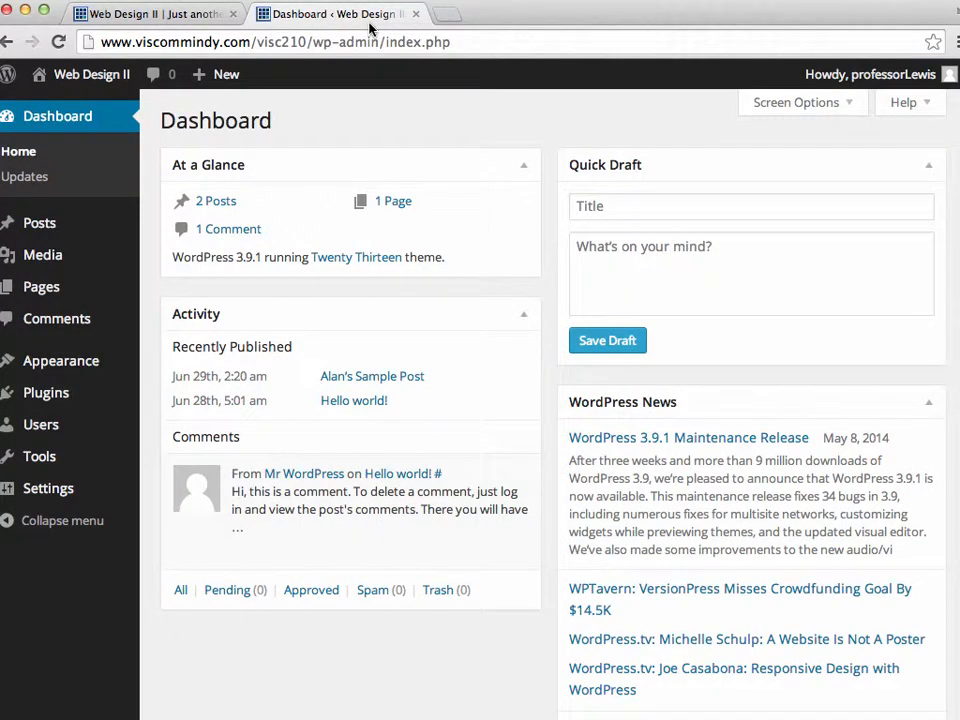
pyautogui.click(189, 14)
pyautogui.click(320, 14)
pyautogui.click(168, 15)
pyautogui.click(347, 15)
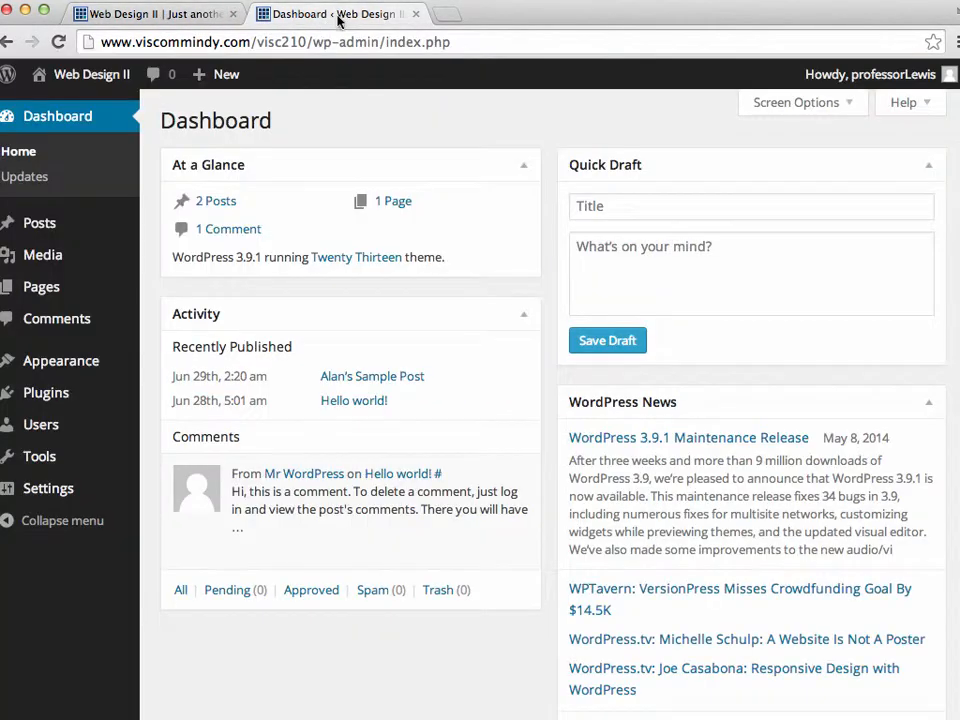
pyautogui.click(196, 16)
pyautogui.click(323, 16)
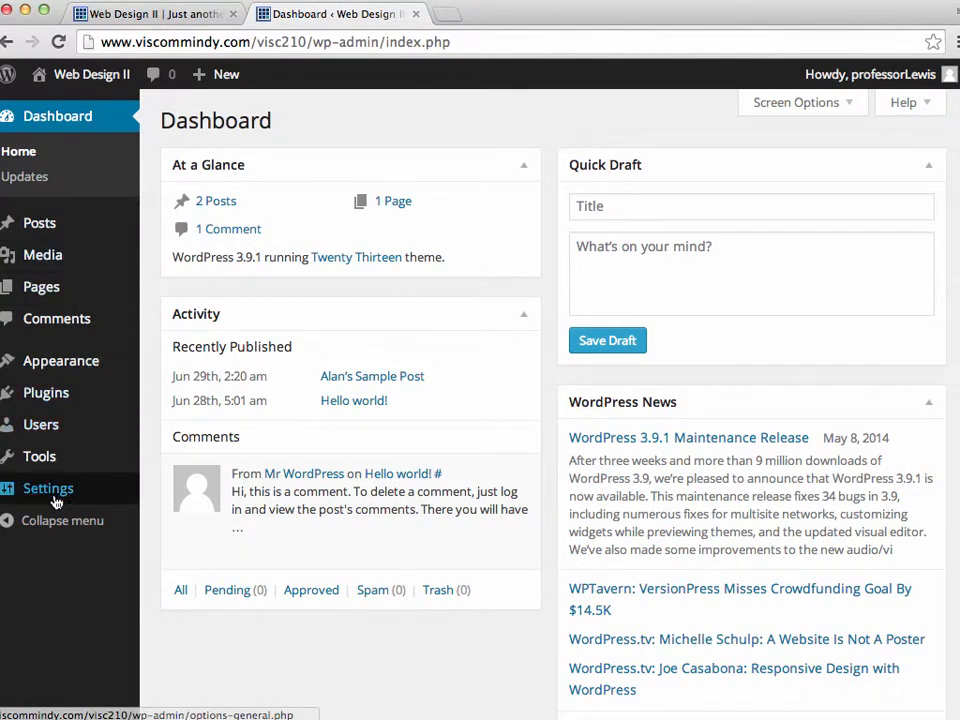
# Step: Open the General Settings page of the Web Design II site
pyautogui.moveTo(22, 494)
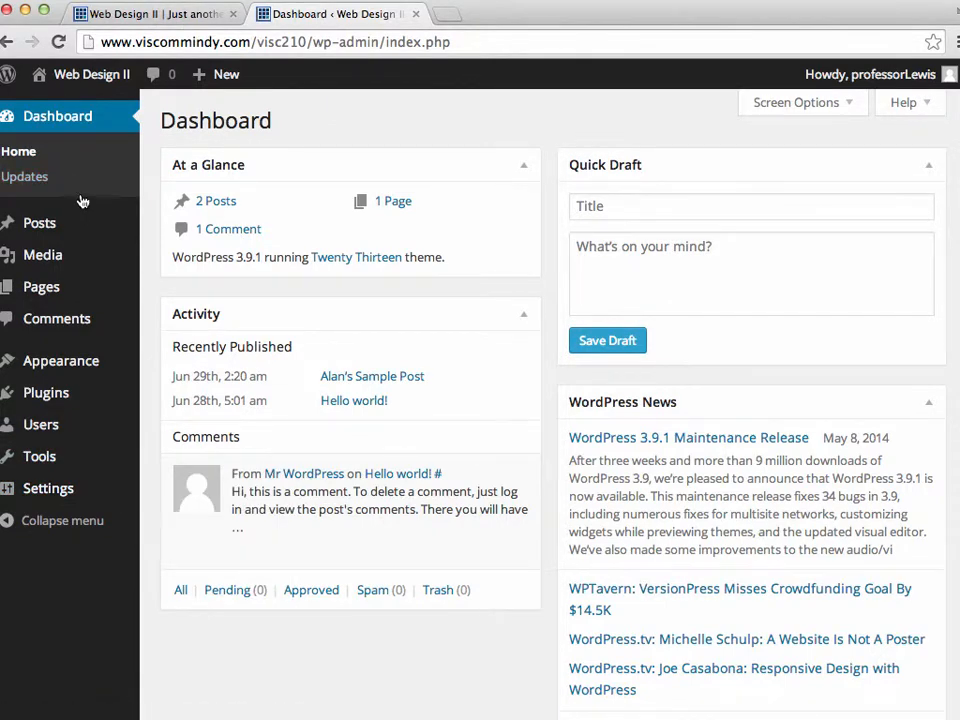
pyautogui.moveTo(52, 224)
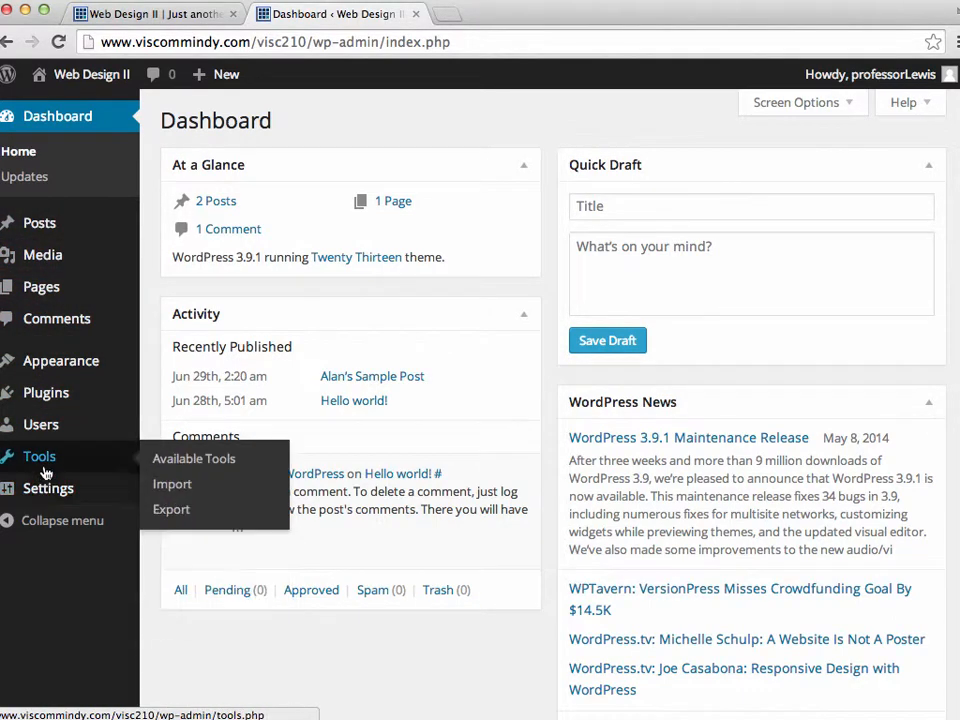
pyautogui.moveTo(47, 374)
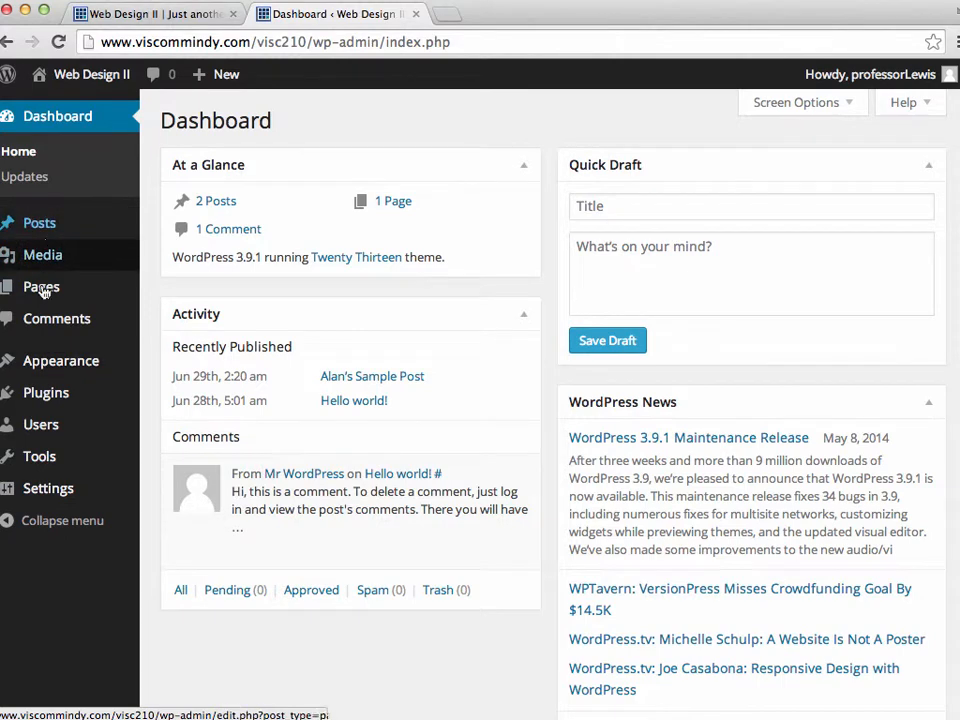
pyautogui.moveTo(52, 400)
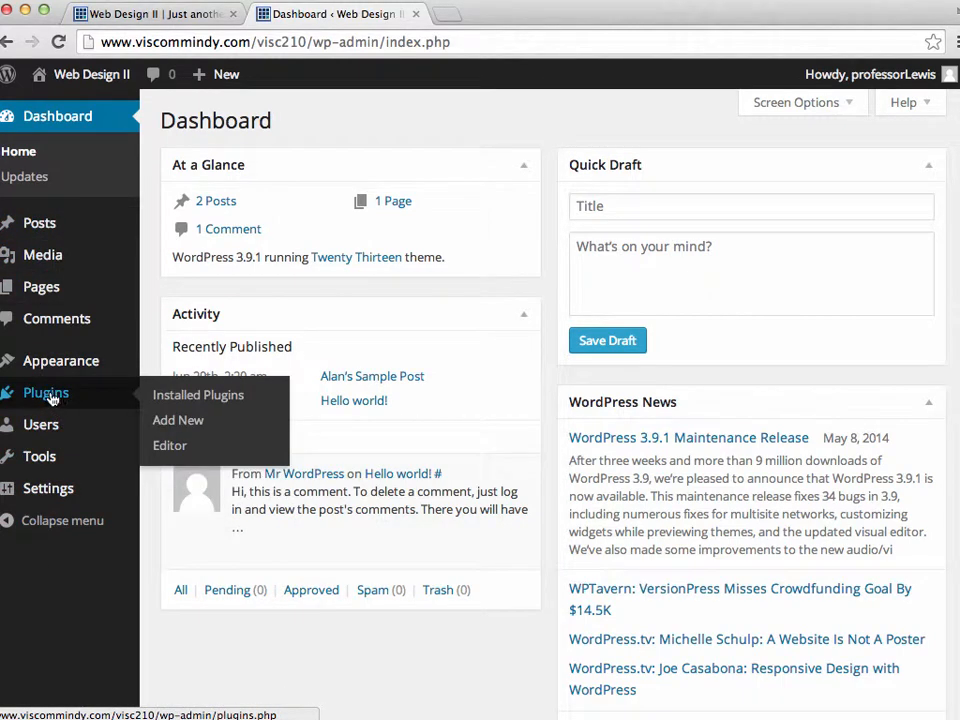
pyautogui.moveTo(57, 441)
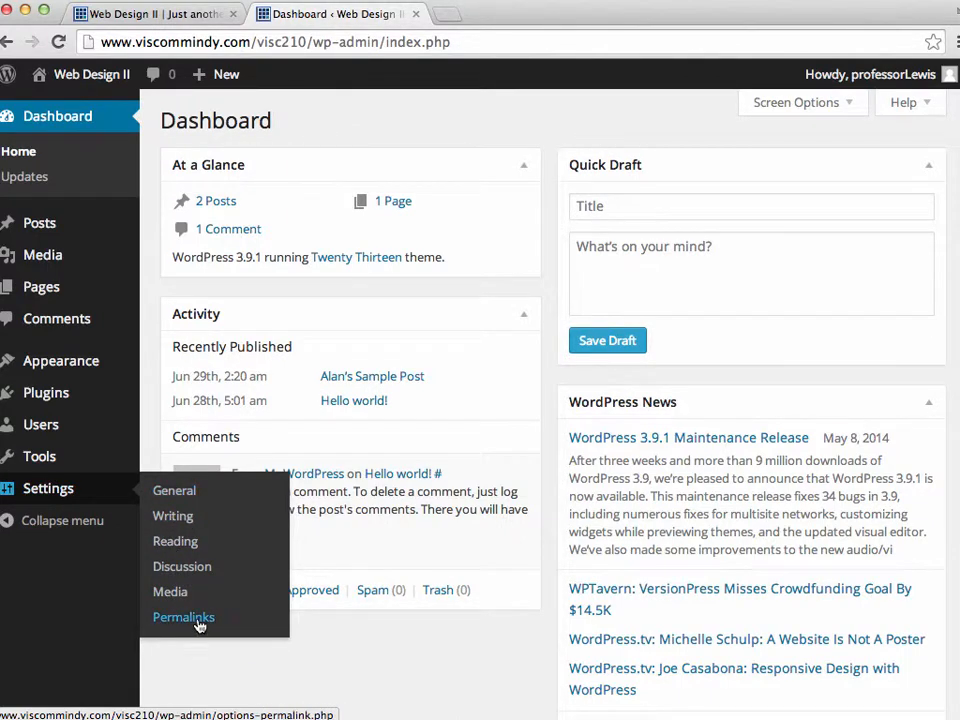
pyautogui.click(86, 494)
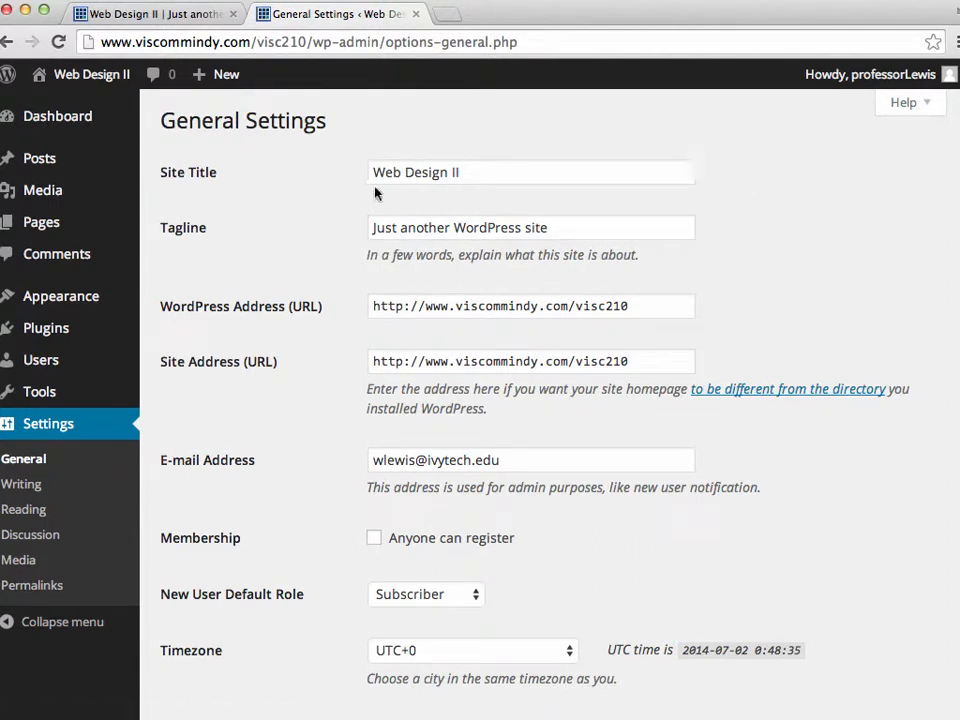
# Step: Examine the Site Title and Tagline fields and where both texts appear in the public site's header
pyautogui.moveTo(466, 172); pyautogui.dragTo(327, 172)
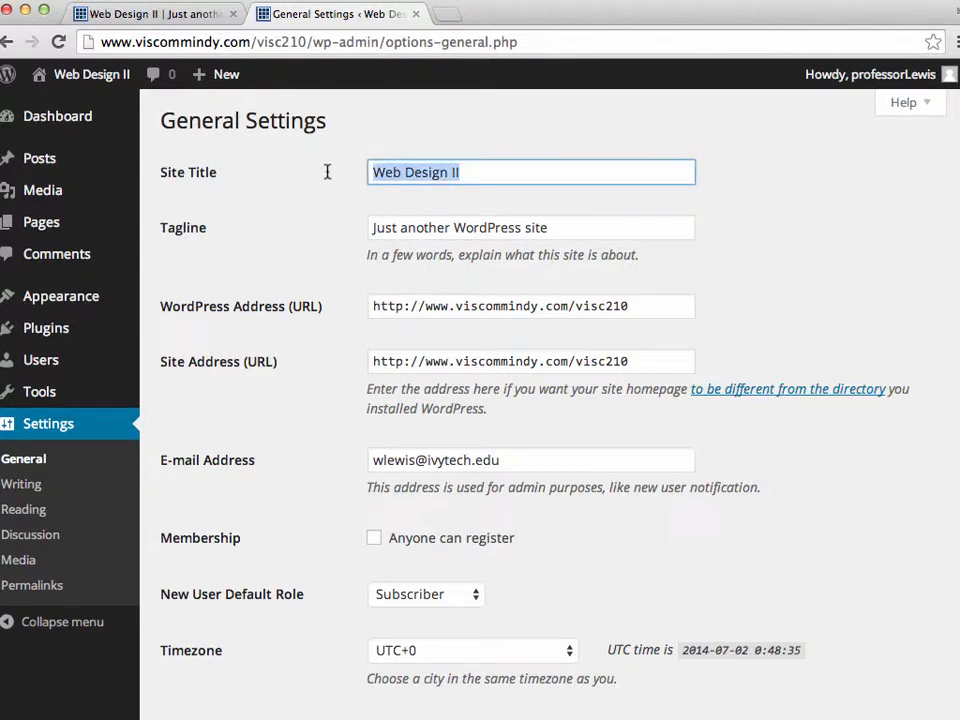
pyautogui.moveTo(542, 227); pyautogui.dragTo(347, 230)
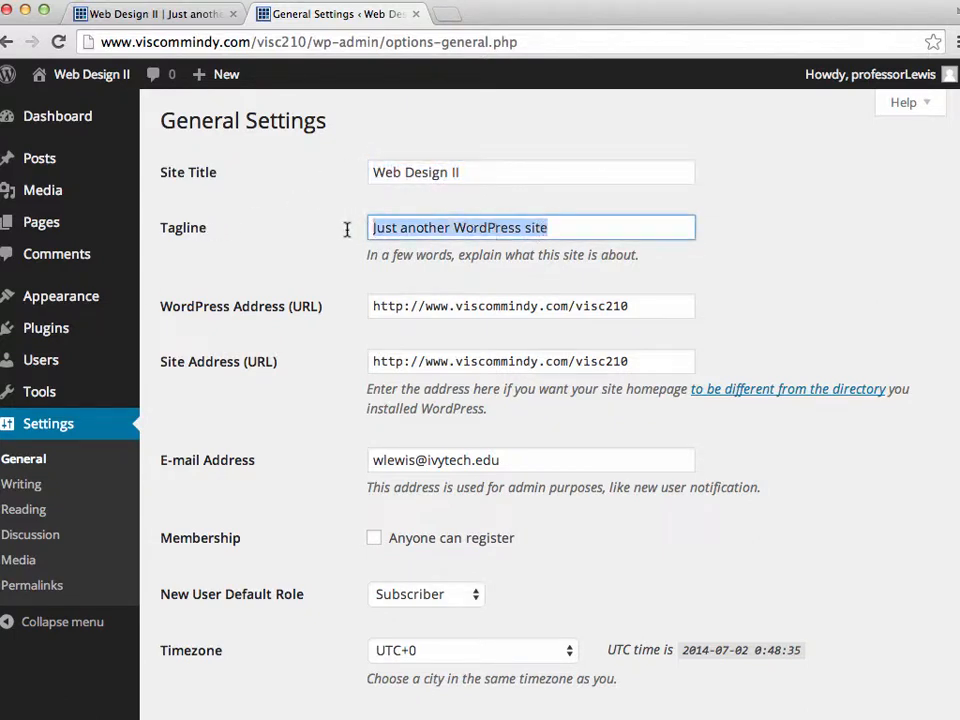
pyautogui.click(536, 225)
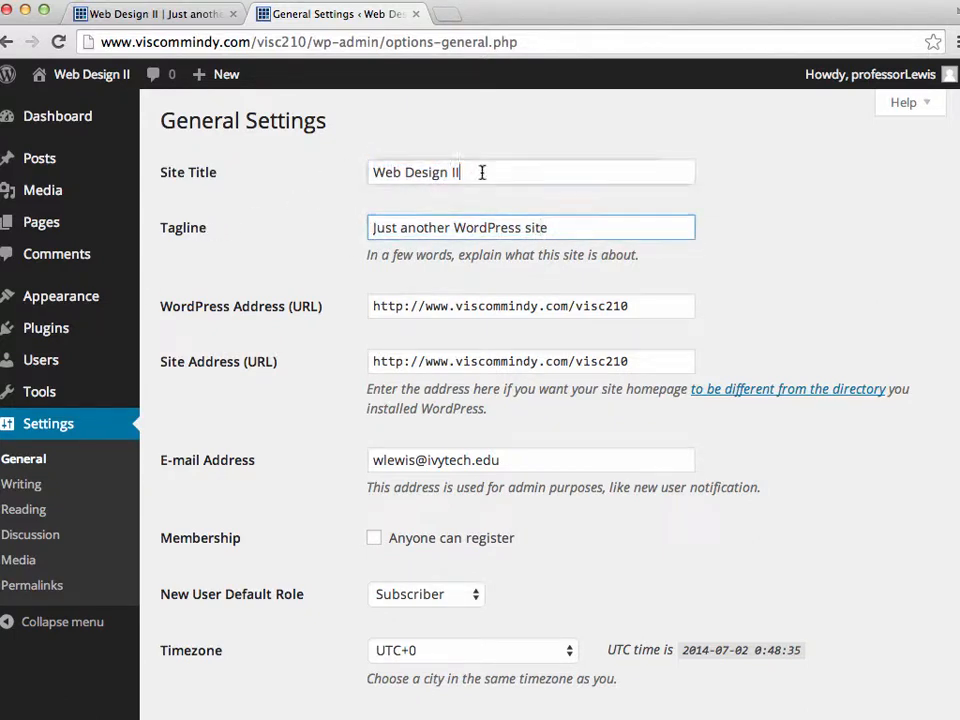
pyautogui.moveTo(482, 172); pyautogui.dragTo(319, 170)
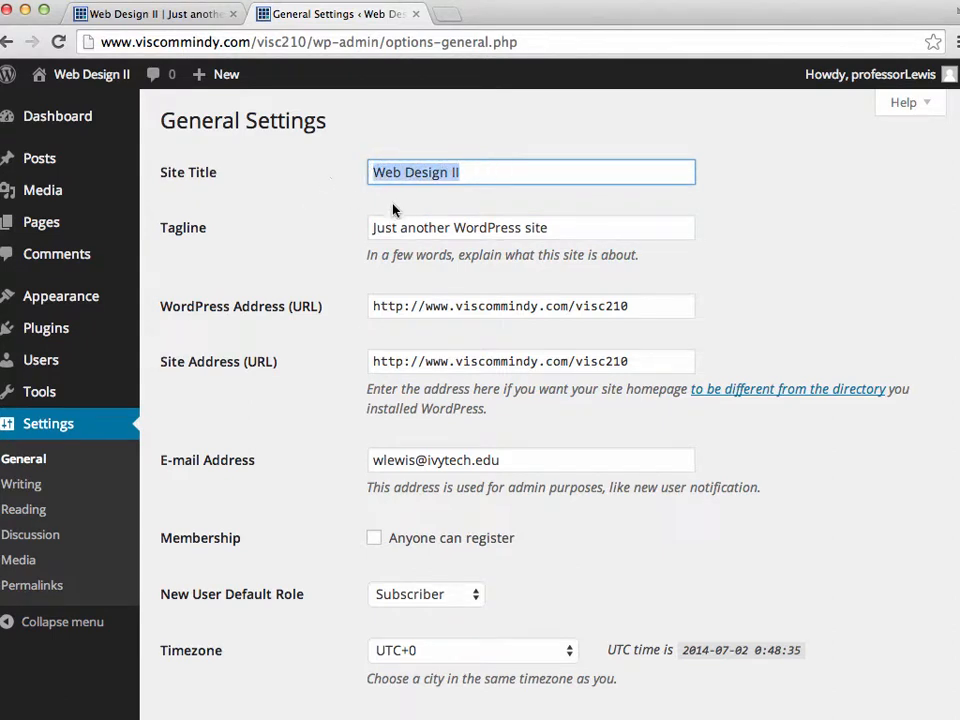
pyautogui.click(470, 172)
pyautogui.moveTo(574, 229); pyautogui.dragTo(332, 225)
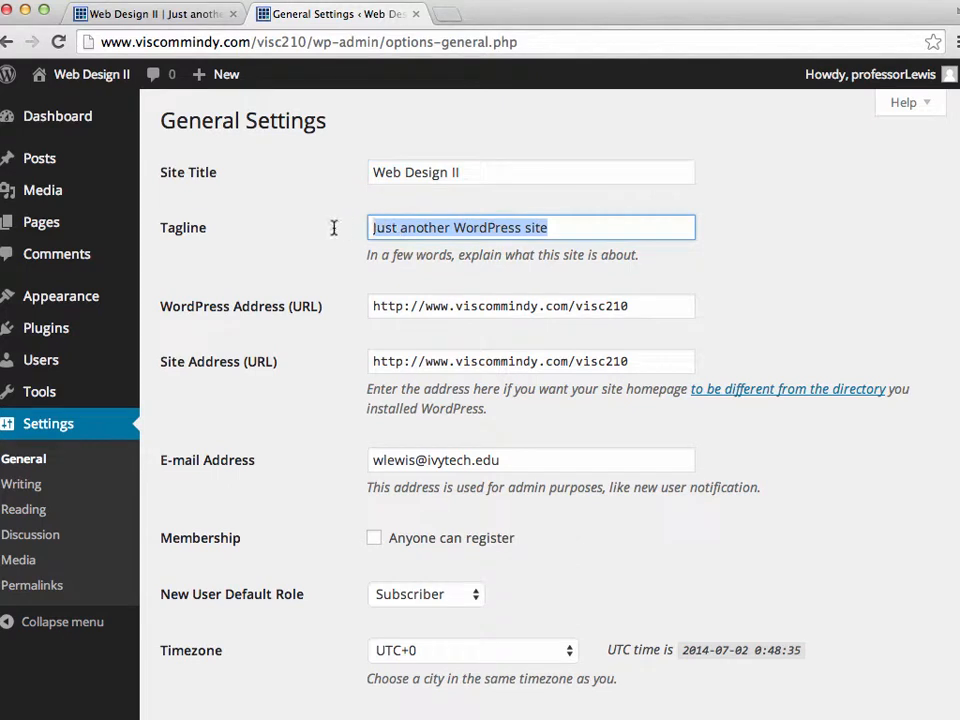
pyautogui.click(572, 227)
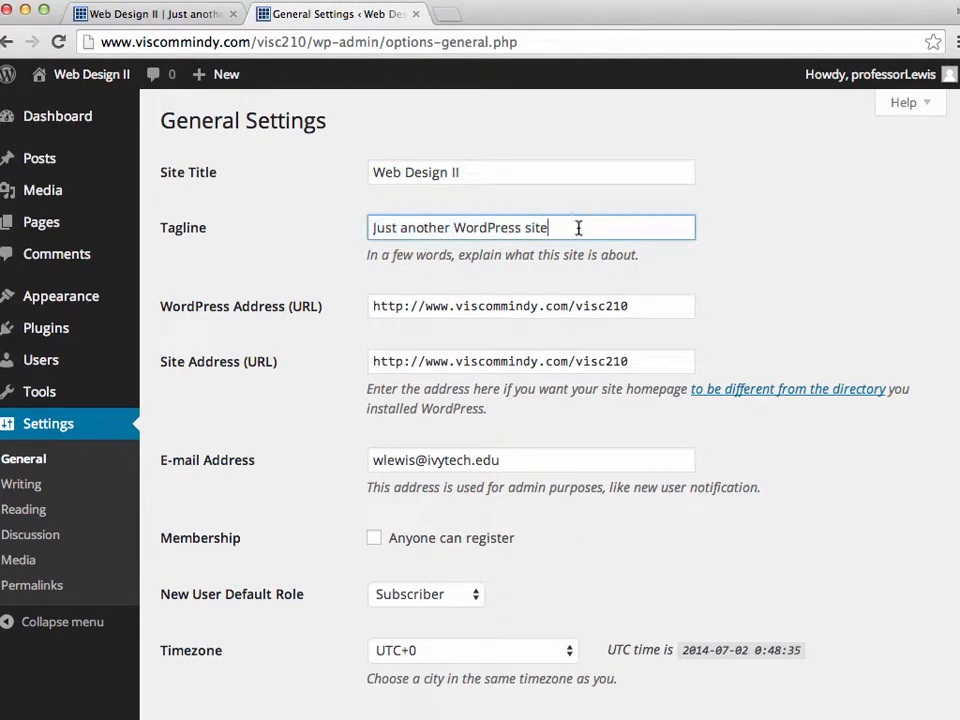
pyautogui.click(125, 16)
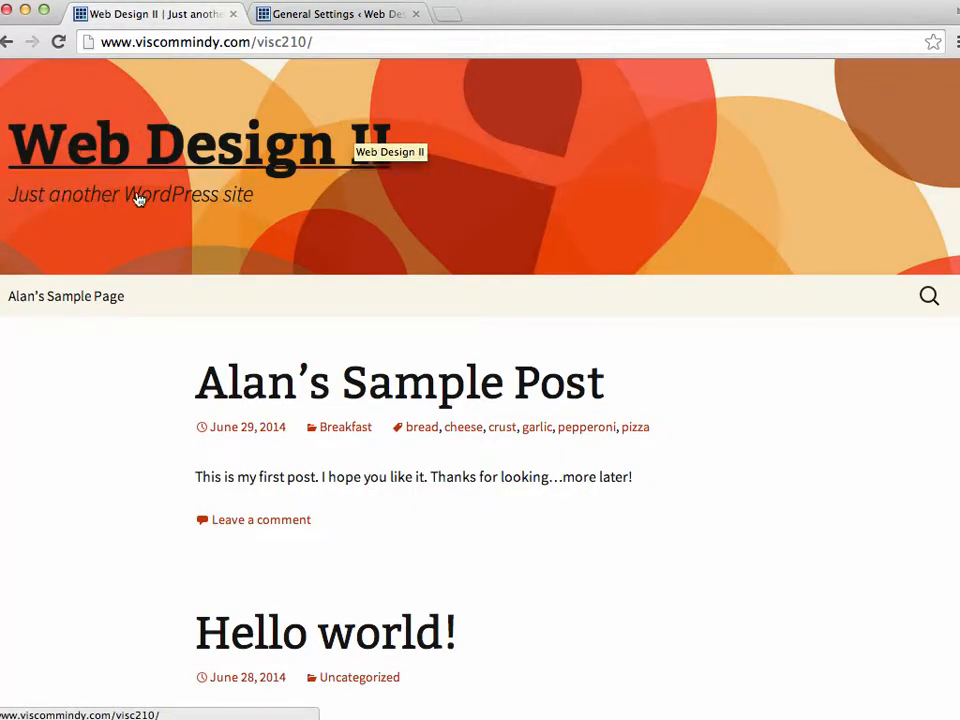
pyautogui.click(364, 18)
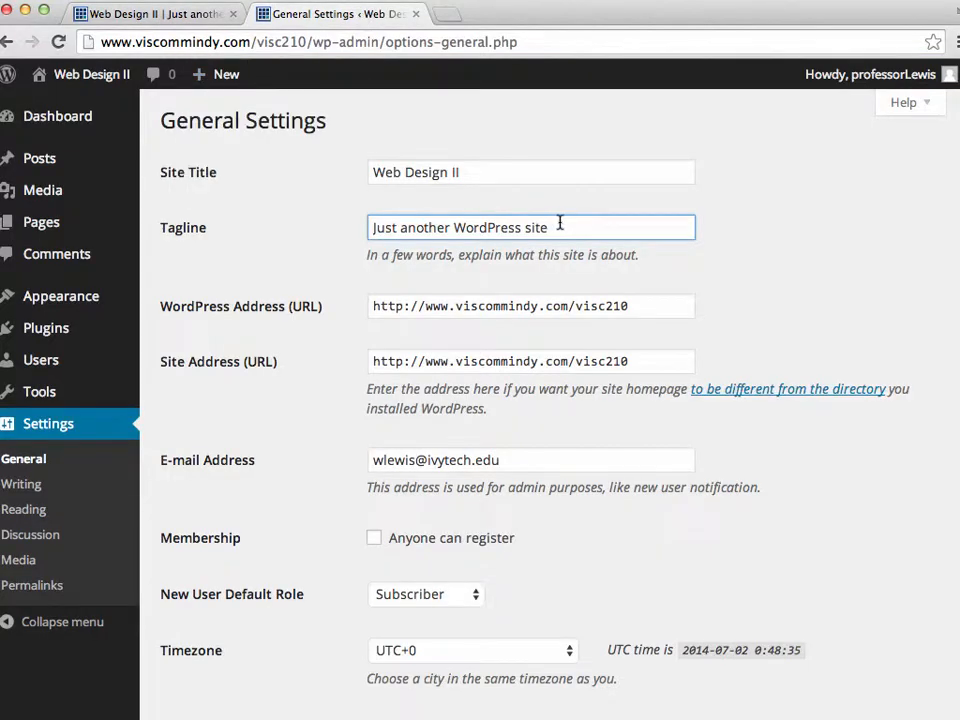
# Step: Change the site's tagline to "VISC 210 Visual Communications" and save the general settings
pyautogui.moveTo(560, 224); pyautogui.dragTo(345, 216)
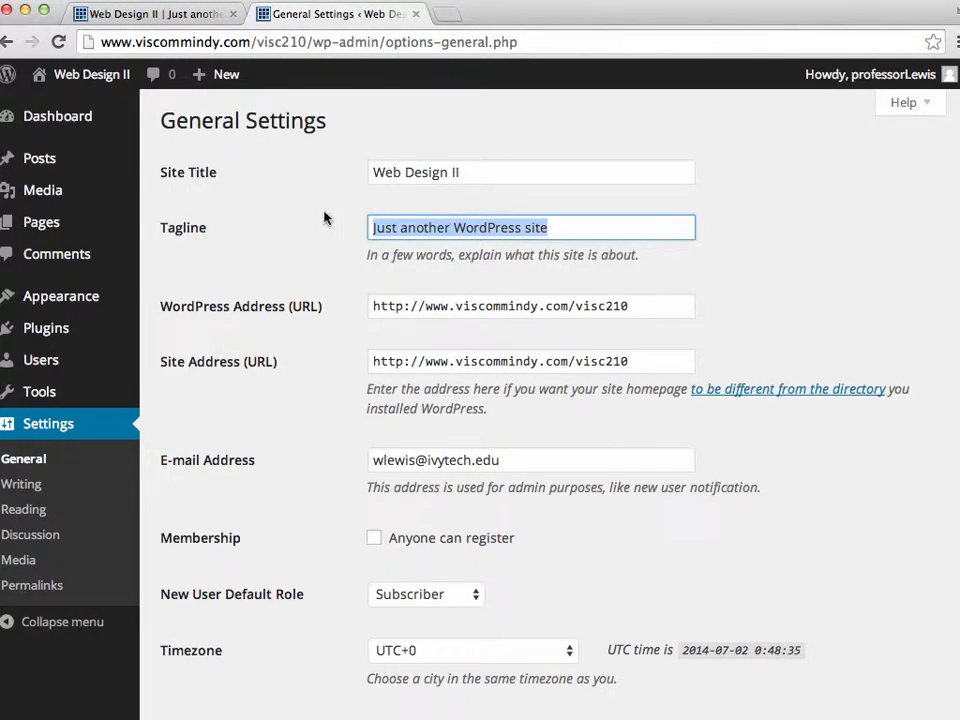
pyautogui.write('VISC ')
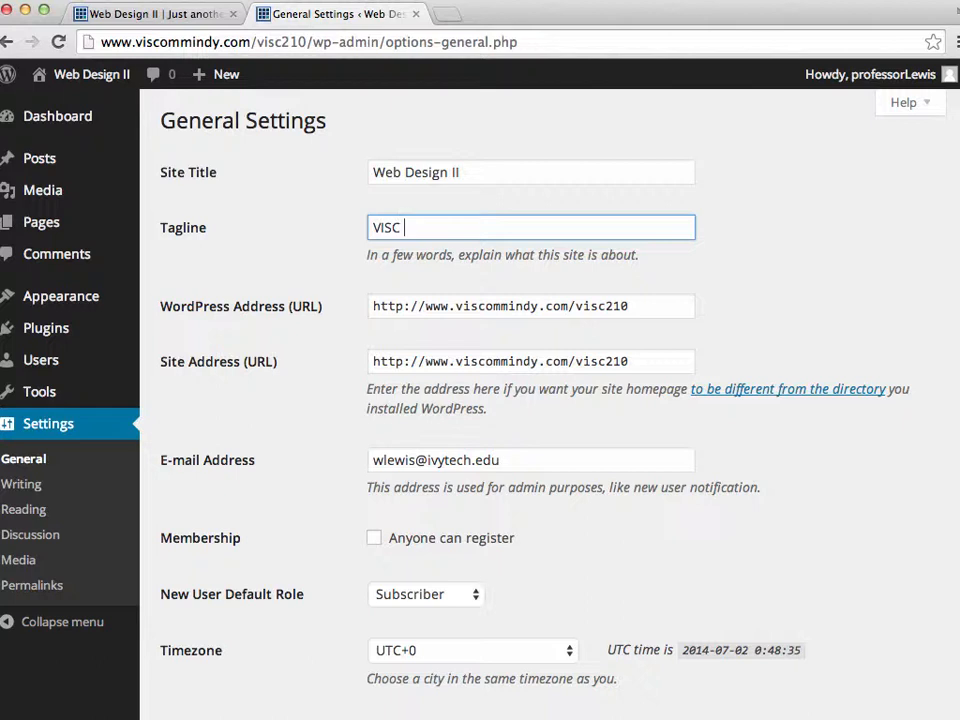
pyautogui.write('210')
pyautogui.write('We')
pyautogui.press('BackSpace')
pyautogui.press('BackSpace')
pyautogui.write('Visual Communications')
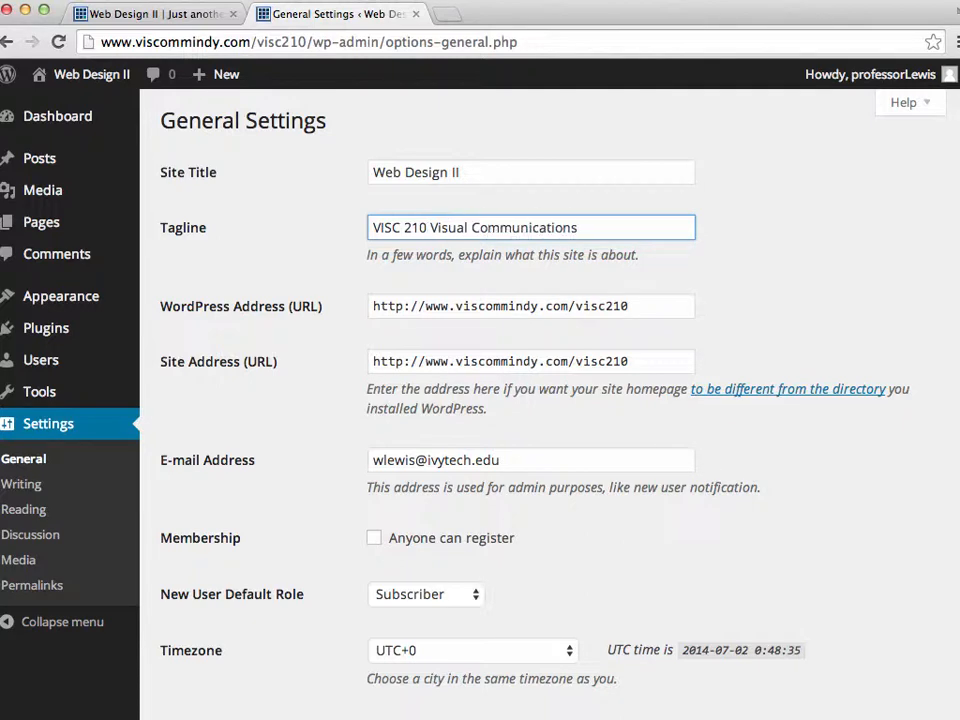
pyautogui.scroll(-5, 581, 302)
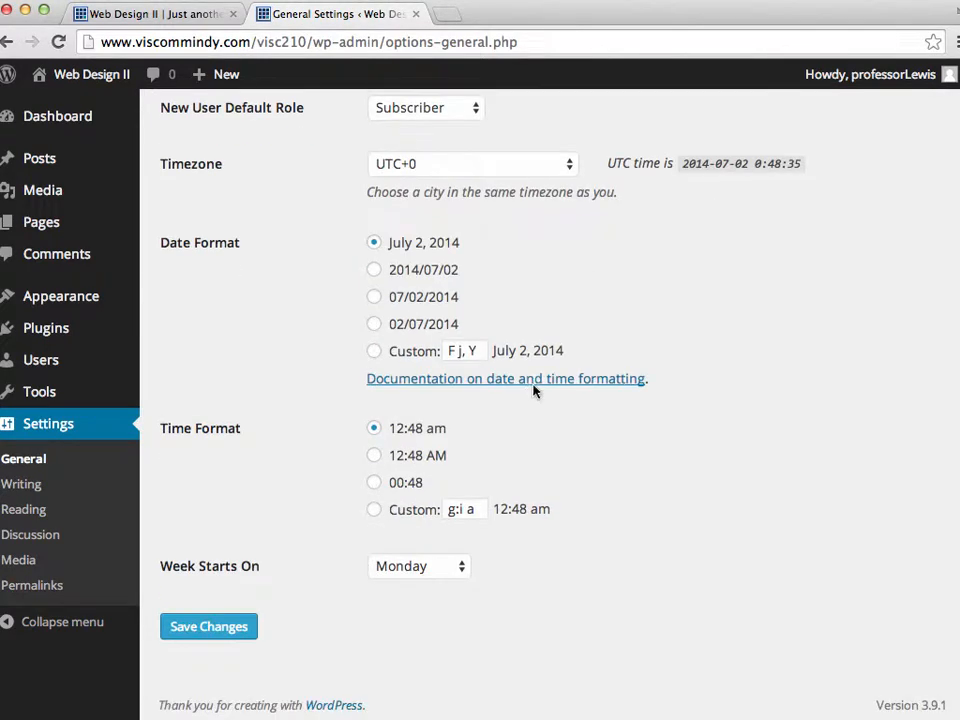
pyautogui.click(240, 625)
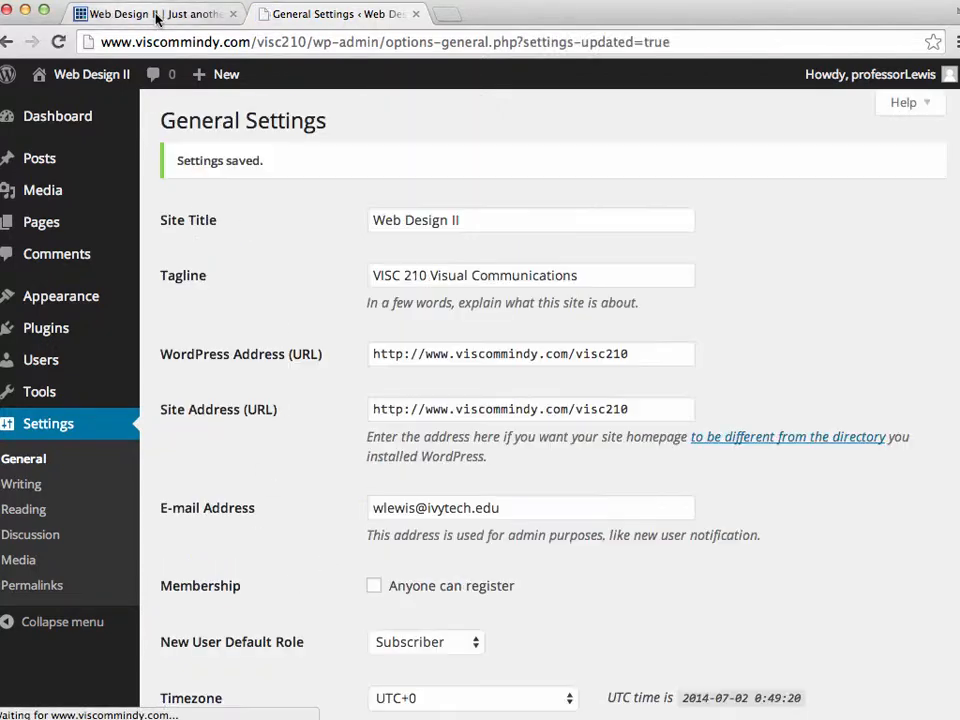
# Step: Reload the public home page to check the tagline in its header, and return to the General Settings
pyautogui.click(155, 15)
pyautogui.click(58, 41)
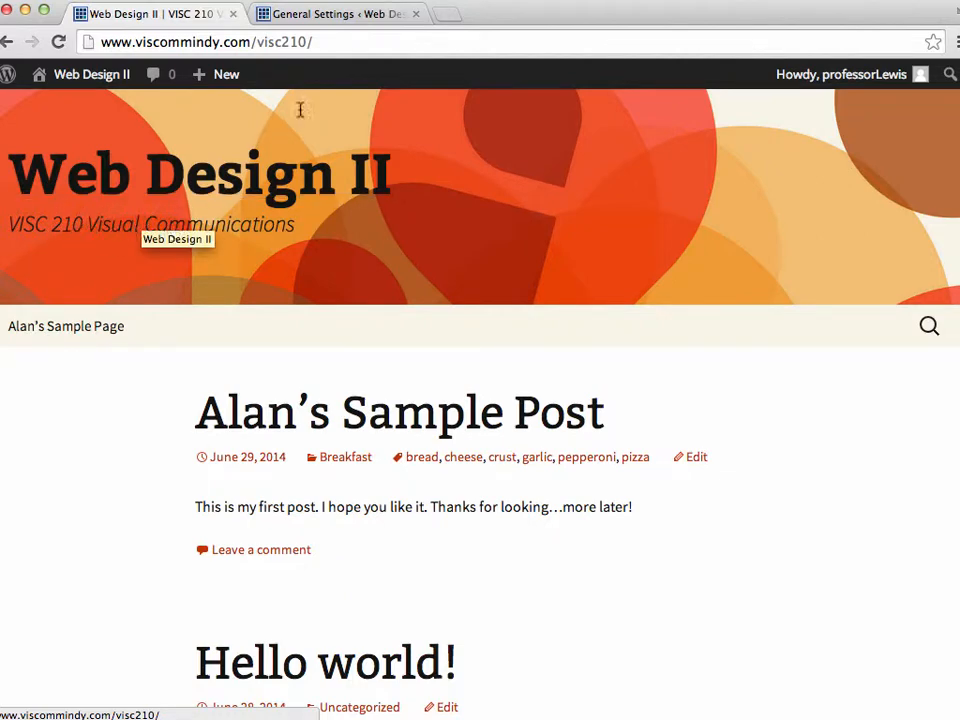
pyautogui.click(330, 14)
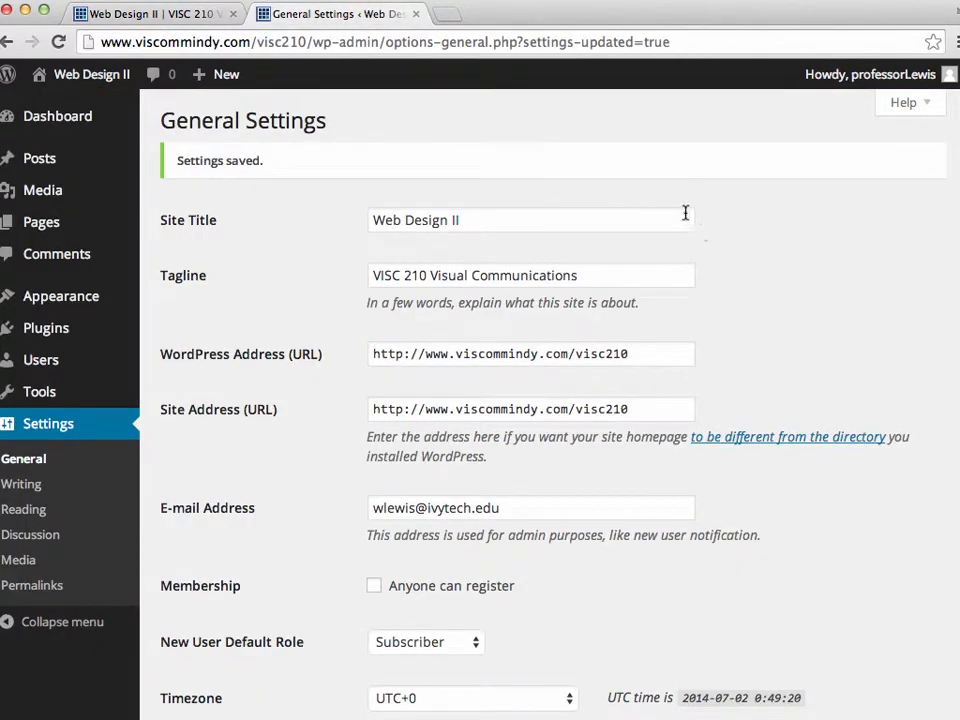
# Step: Examine and compare the WordPress Address and Site Address URLs in the General Settings
pyautogui.scroll(-1, 623, 276)
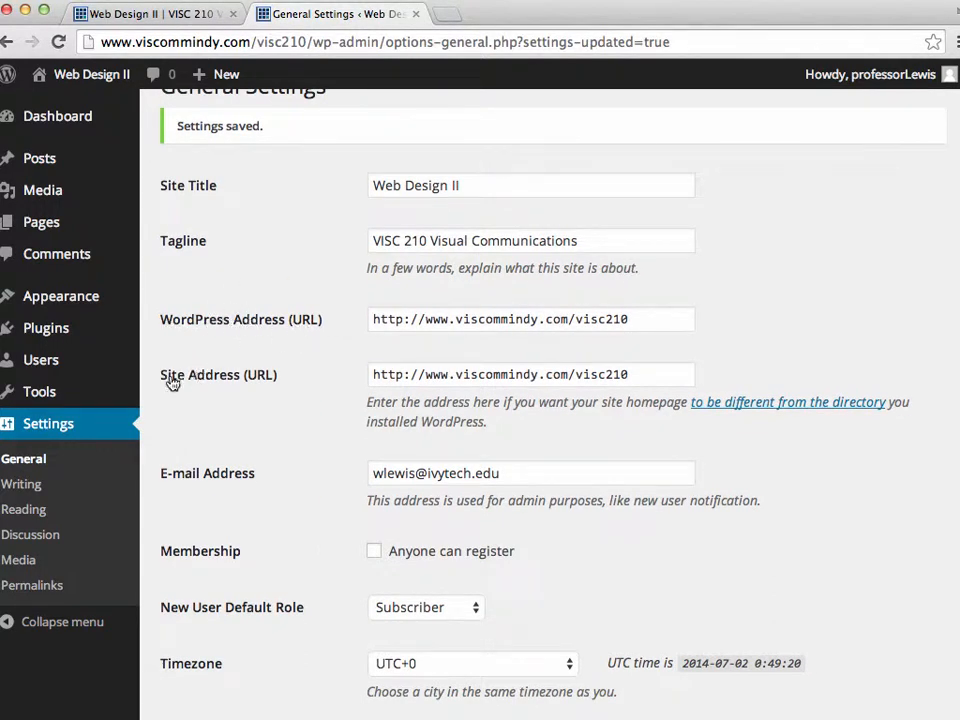
pyautogui.moveTo(649, 377); pyautogui.dragTo(356, 371)
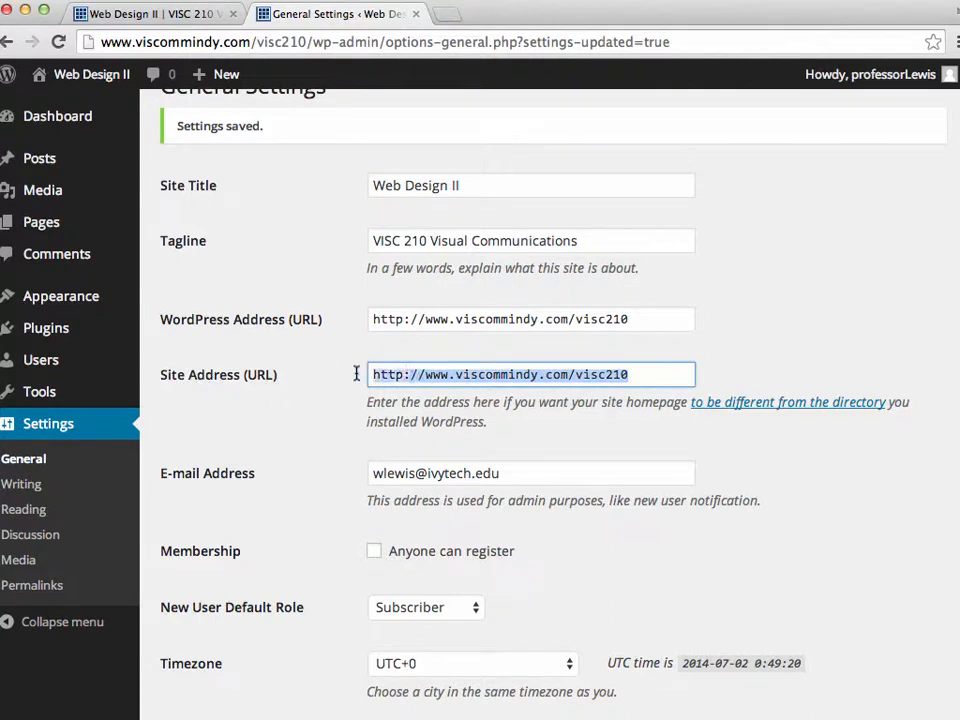
pyautogui.moveTo(639, 322); pyautogui.dragTo(362, 318)
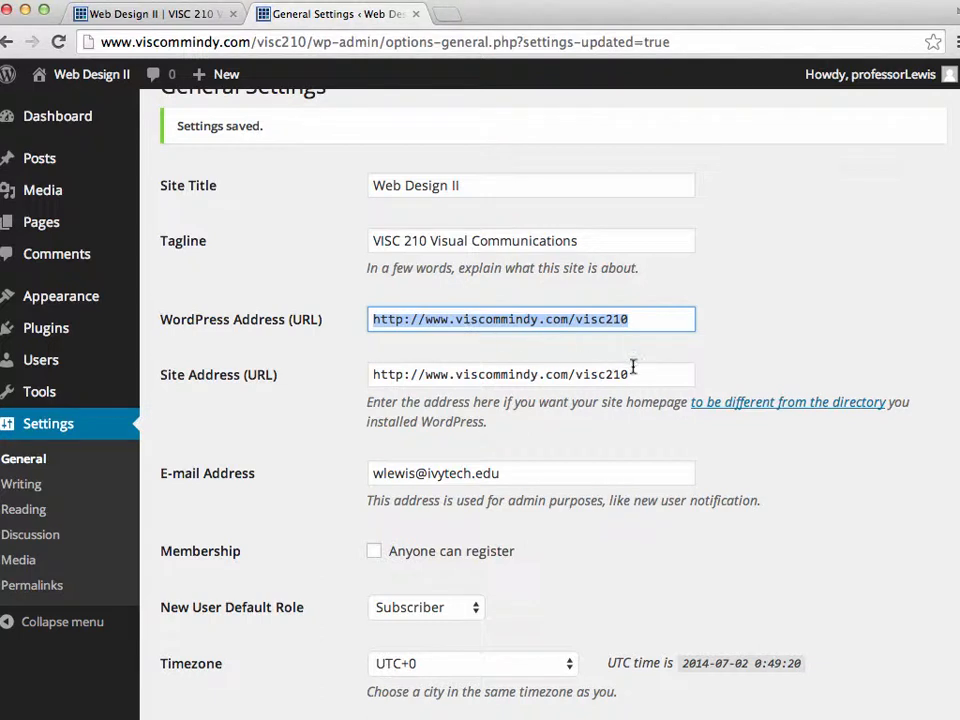
pyautogui.moveTo(632, 374); pyautogui.dragTo(377, 373)
pyautogui.moveTo(632, 328); pyautogui.dragTo(372, 318)
pyautogui.moveTo(649, 373); pyautogui.dragTo(370, 375)
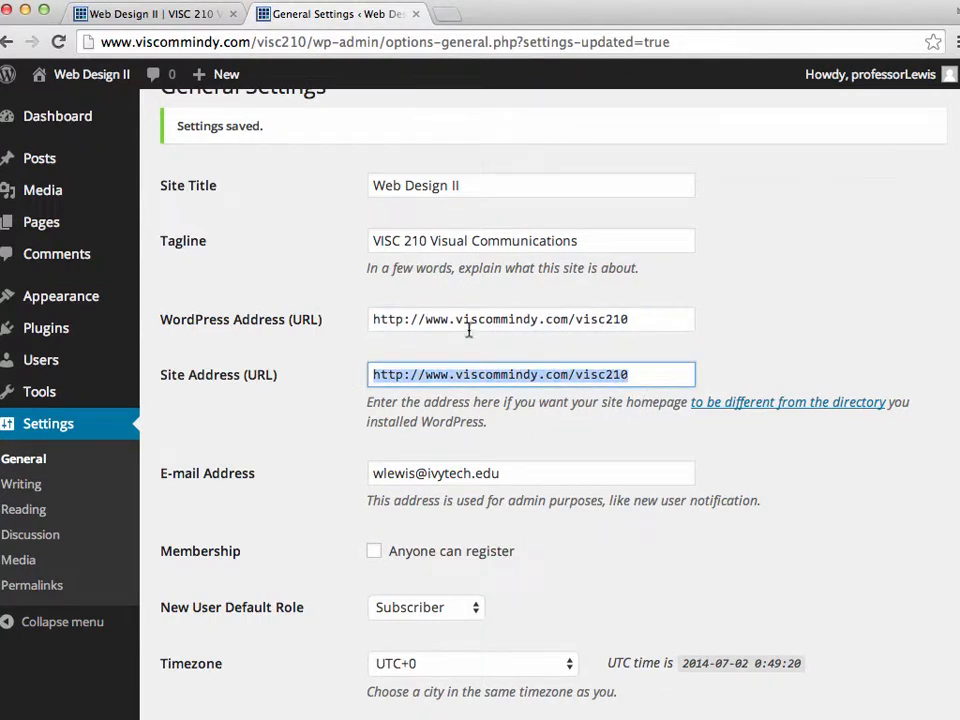
pyautogui.click(474, 319)
pyautogui.tripleClick(474, 319)
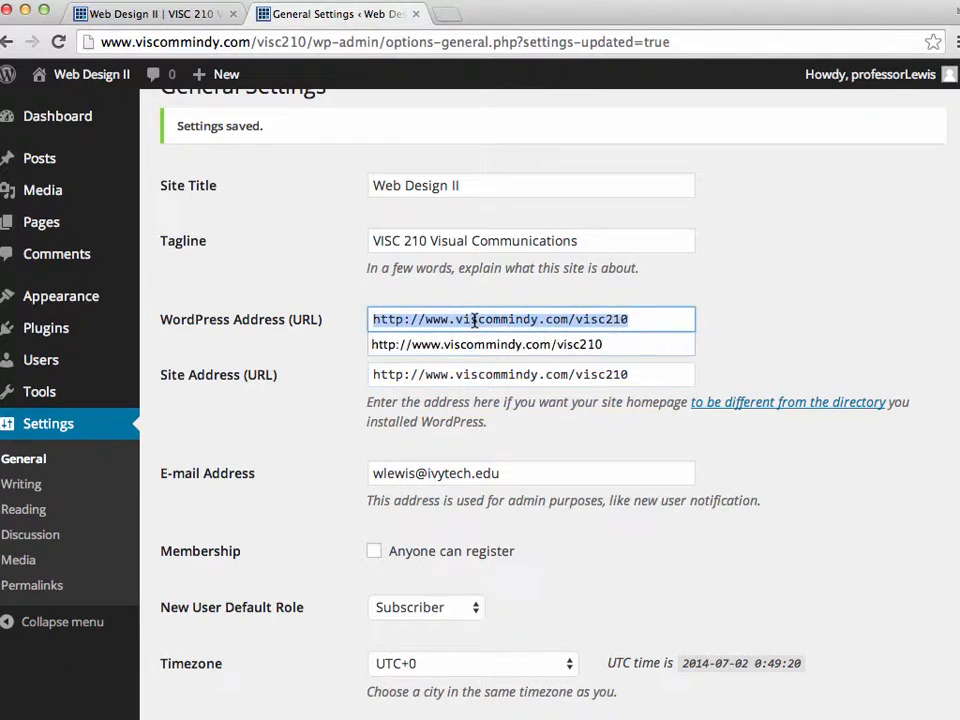
pyautogui.click(737, 319)
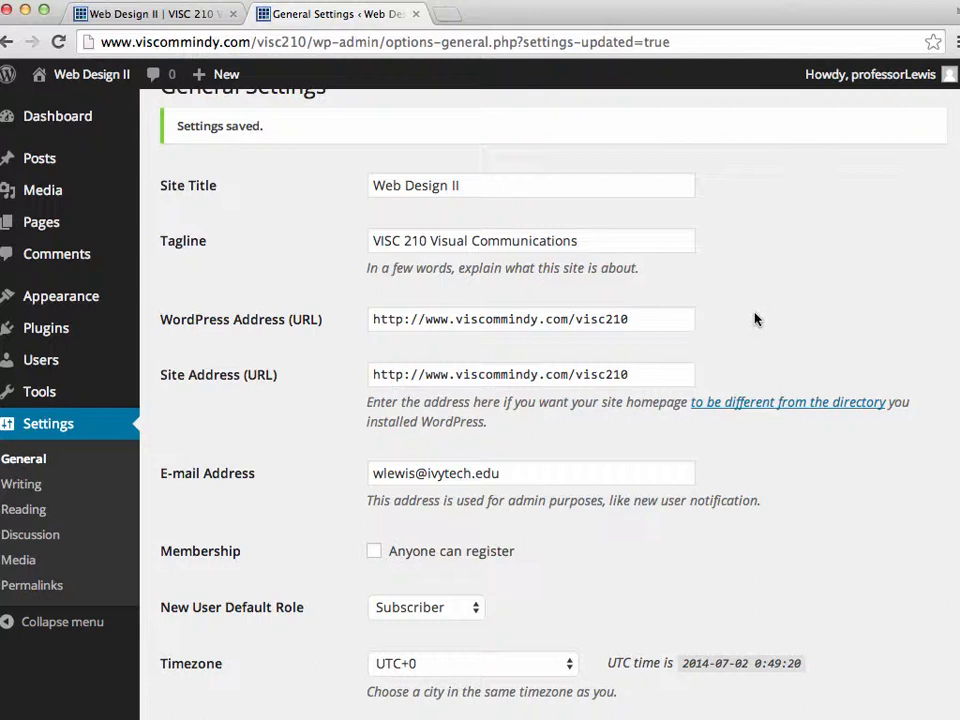
# Step: Copy the WordPress Address URL into the Site Address field, replacing its contents
pyautogui.moveTo(628, 318); pyautogui.dragTo(375, 318)
pyautogui.press('super+c')
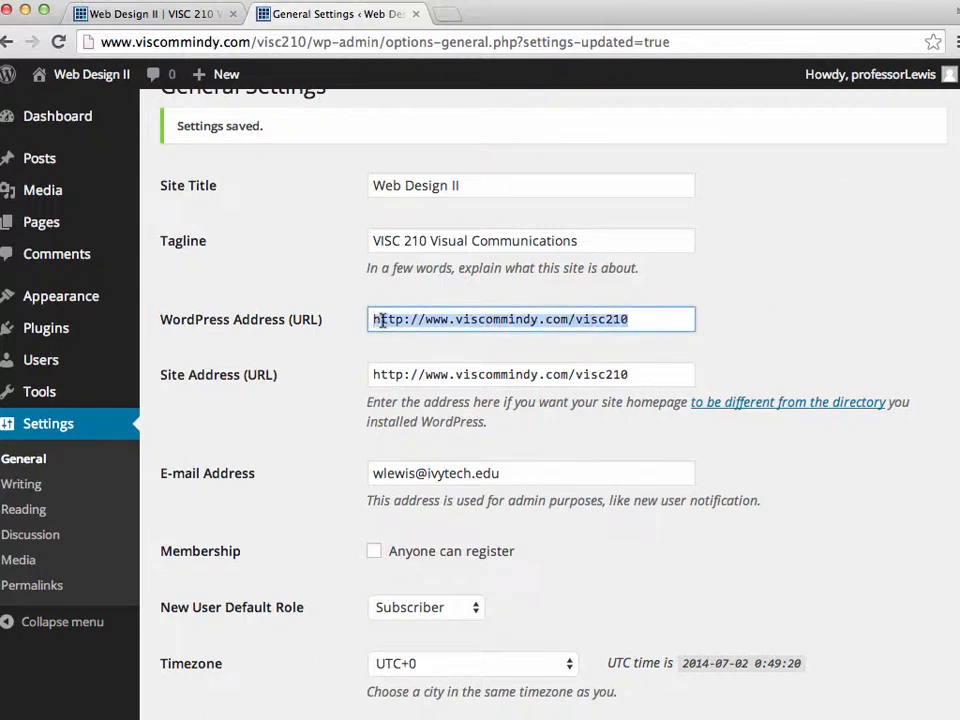
pyautogui.click(651, 375)
pyautogui.moveTo(651, 375); pyautogui.dragTo(296, 358)
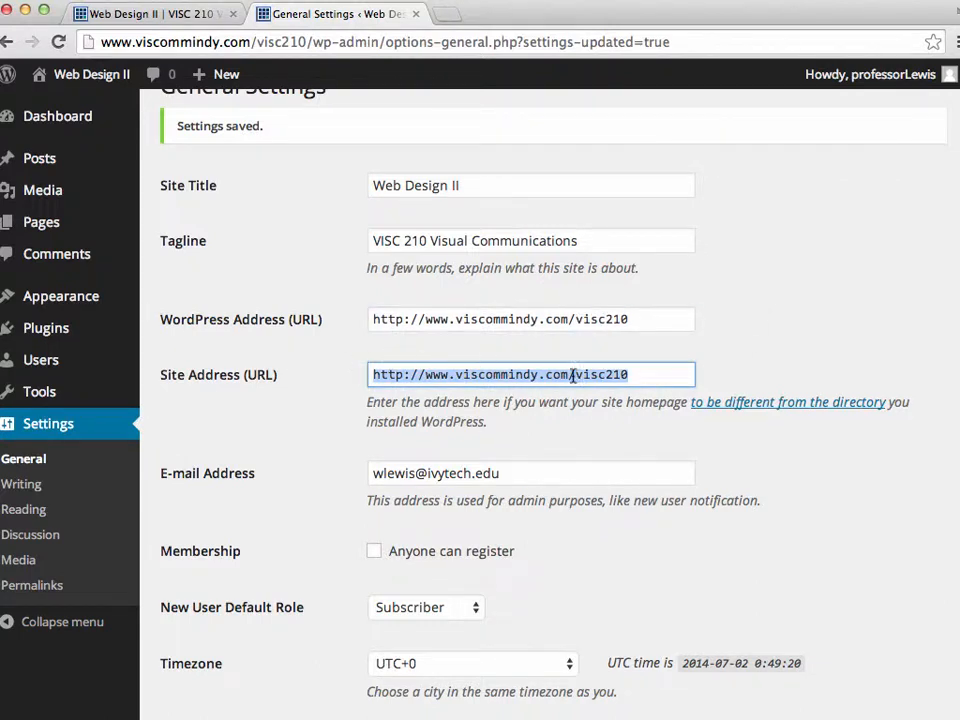
pyautogui.press('super+v')
pyautogui.click(745, 338)
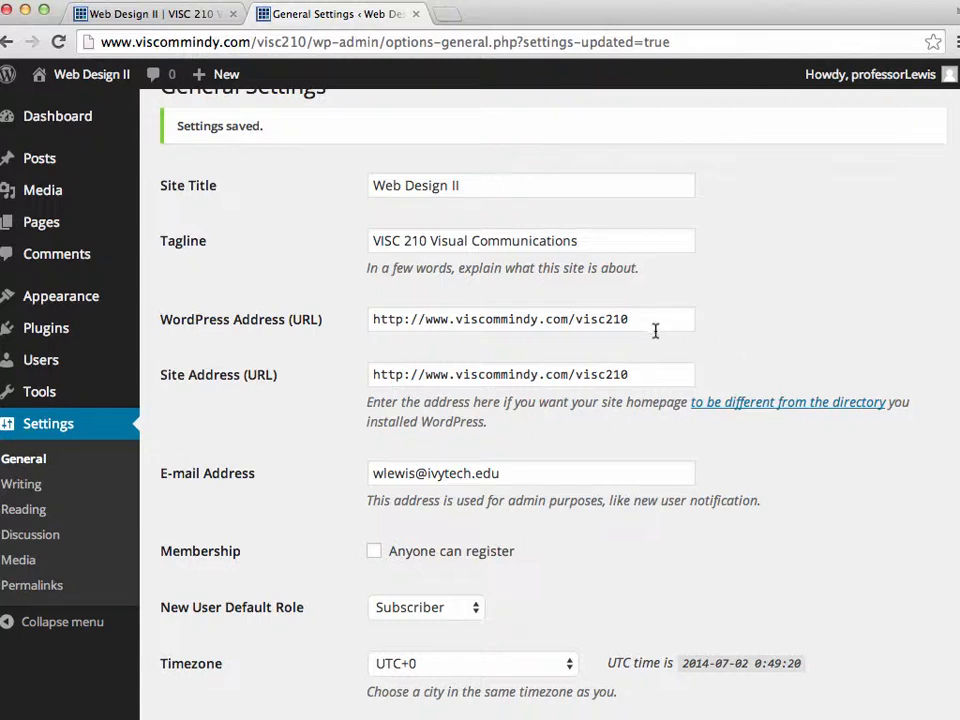
pyautogui.moveTo(651, 323); pyautogui.dragTo(362, 321)
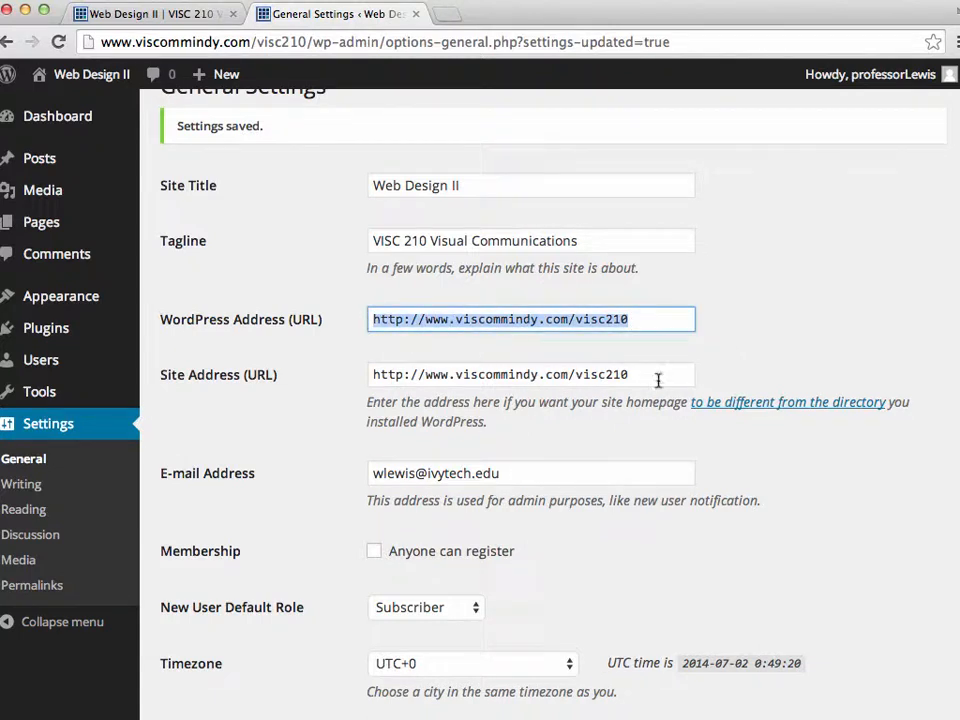
pyautogui.moveTo(658, 379); pyautogui.dragTo(521, 363)
pyautogui.click(435, 321)
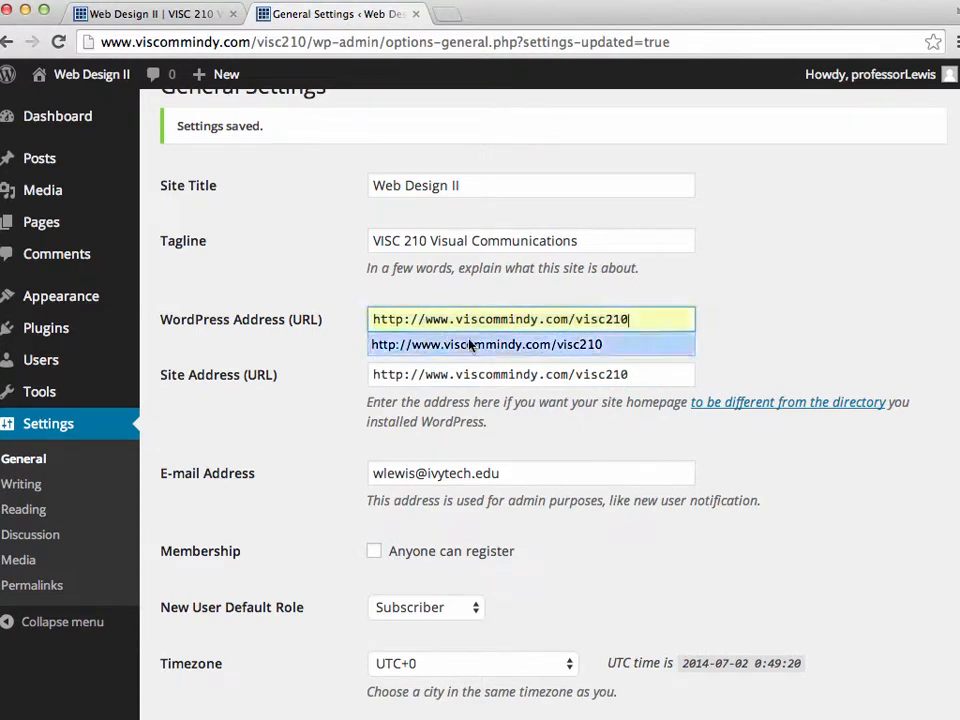
pyautogui.click(439, 342)
pyautogui.press('Tab')
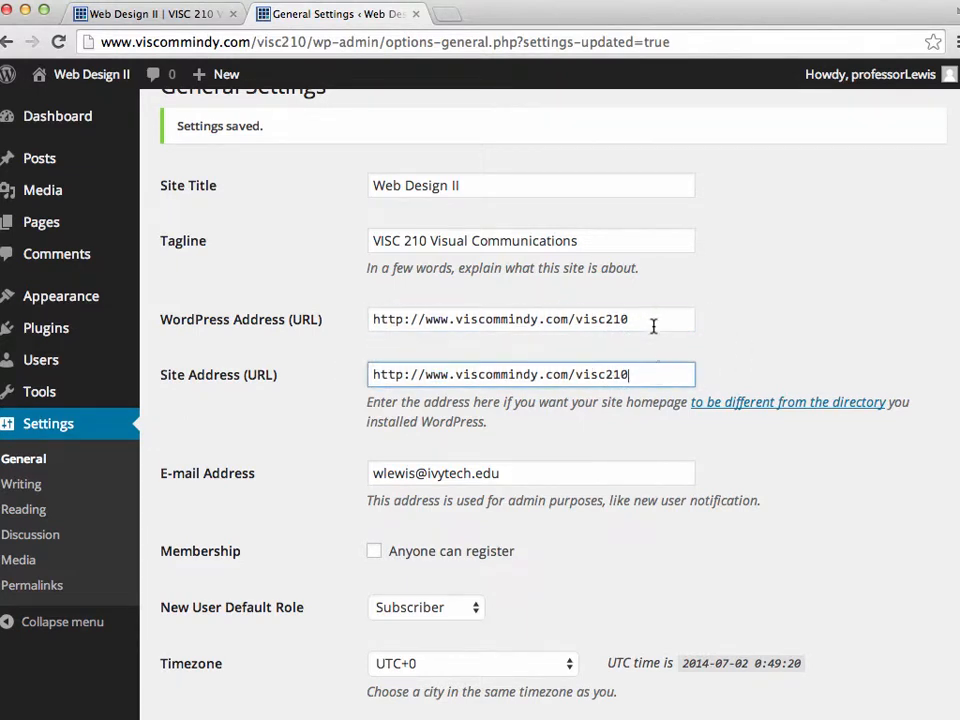
pyautogui.hotkey('shift', 'Tab')
pyautogui.press('Tab')
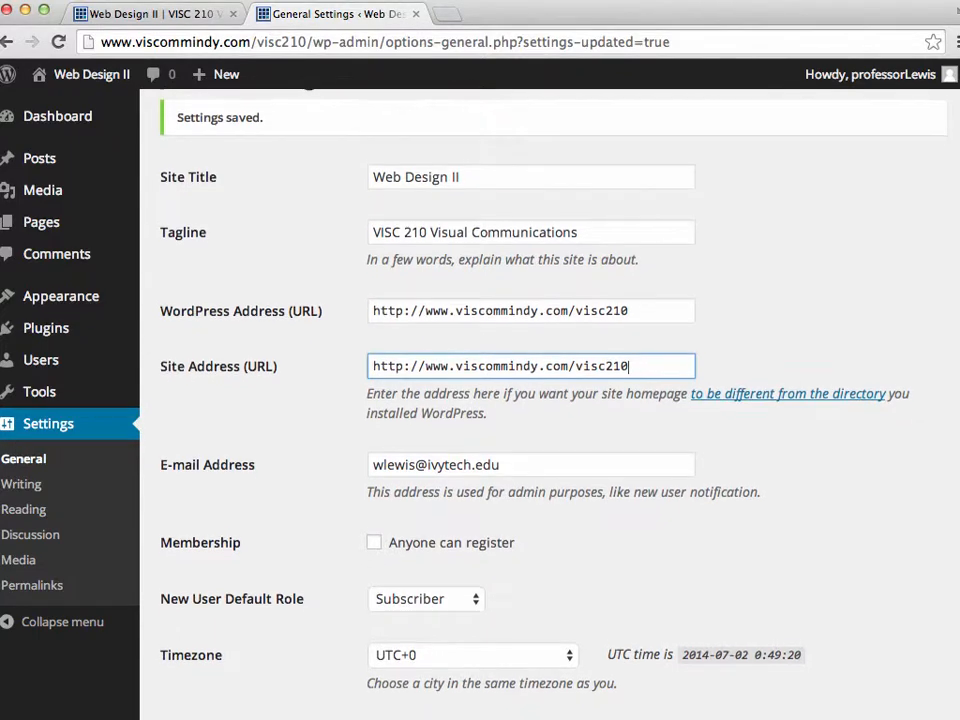
# Step: Examine the administrative e-mail address and the membership registration option in the General Settings
pyautogui.scroll(-5, 538, 272)
pyautogui.moveTo(520, 270); pyautogui.dragTo(340, 266)
pyautogui.click(610, 335)
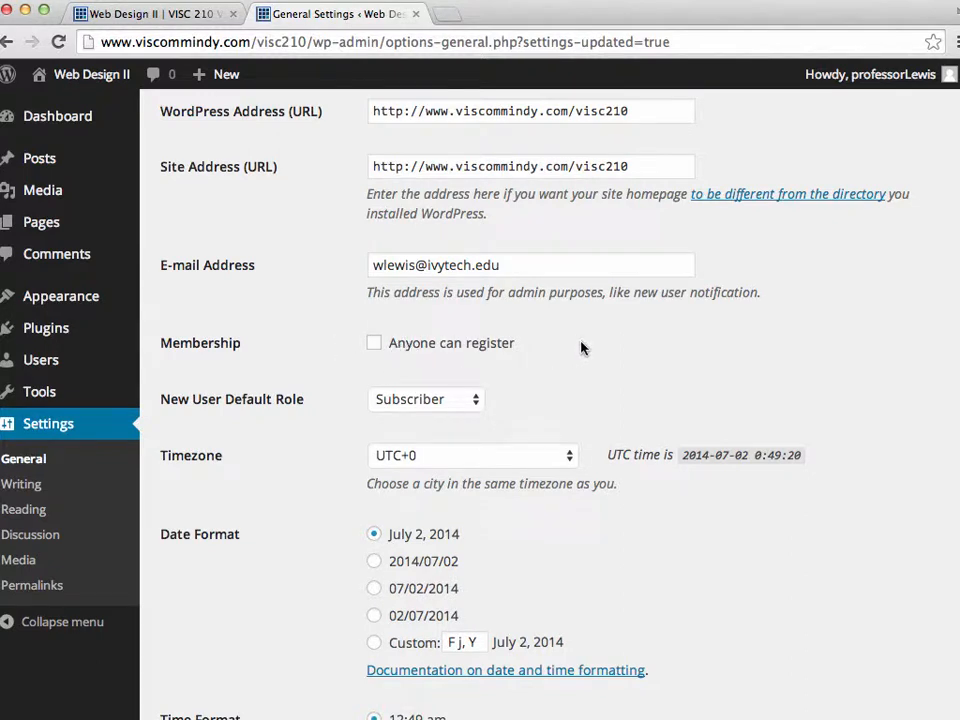
# Step: Review the available default roles for new users and keep Subscriber selected
pyautogui.click(477, 400)
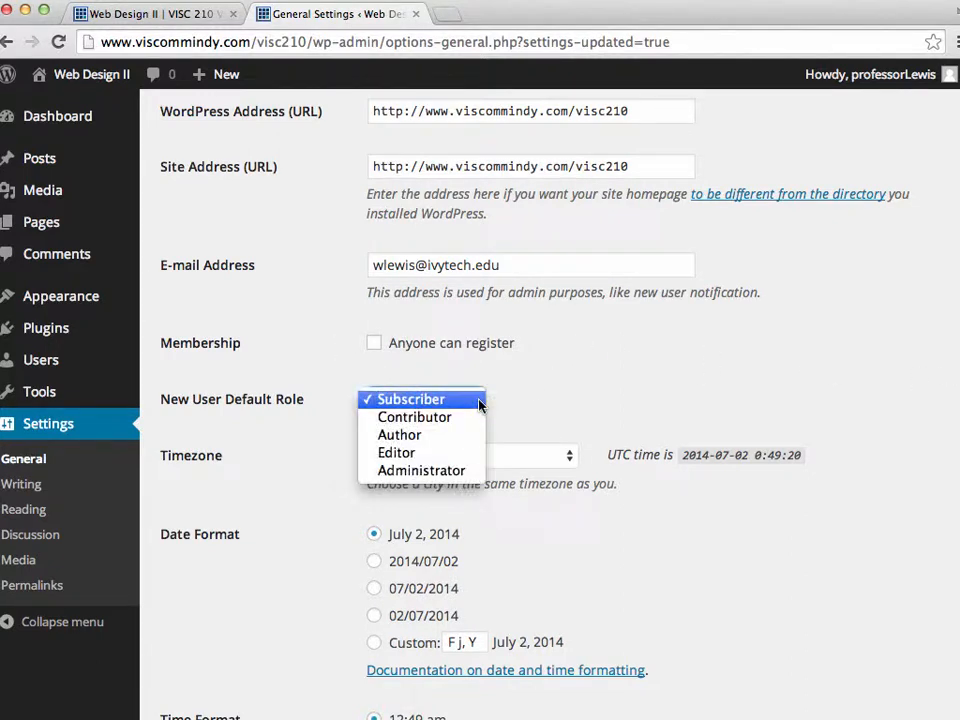
pyautogui.click(489, 399)
pyautogui.click(485, 399)
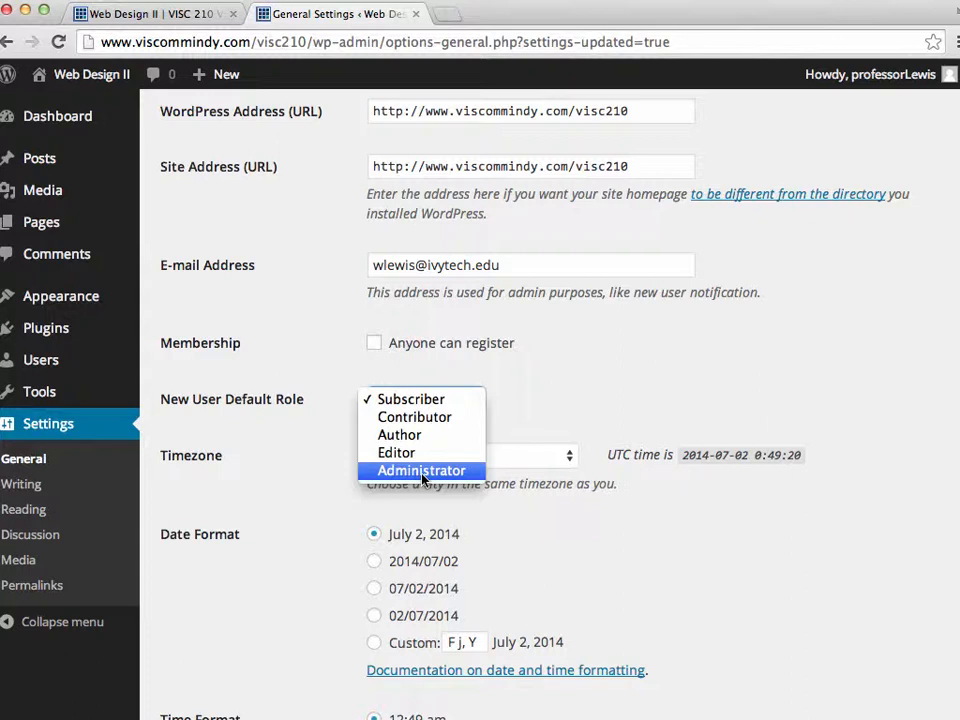
pyautogui.click(410, 399)
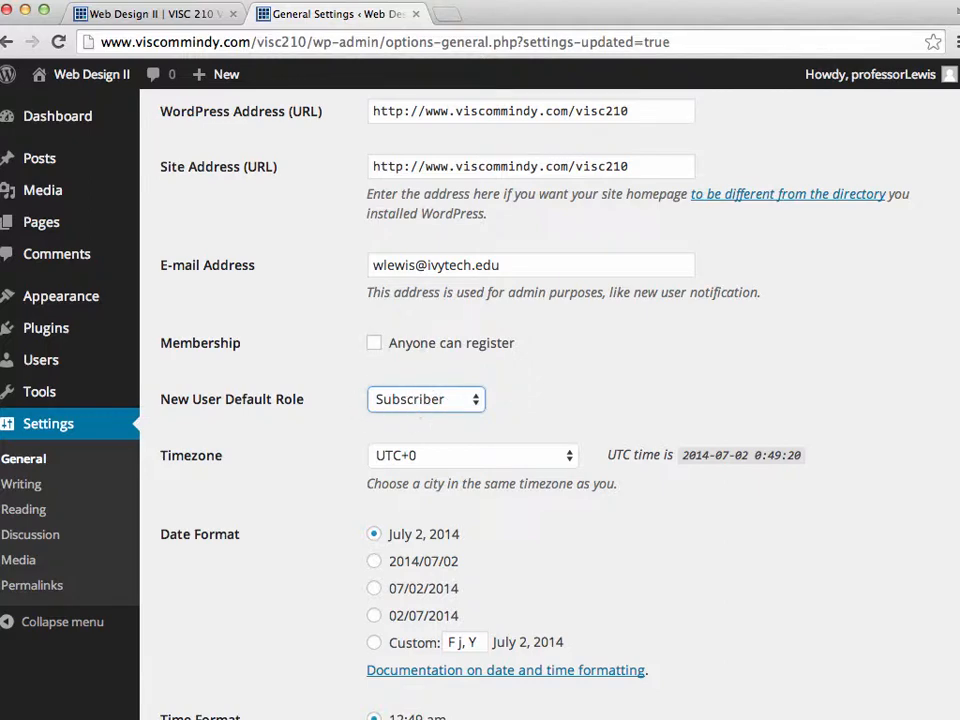
# Step: Examine the timezone, date format, time format and week start options, and recheck the tagline in the General Settings
pyautogui.scroll(-5, 540, 400)
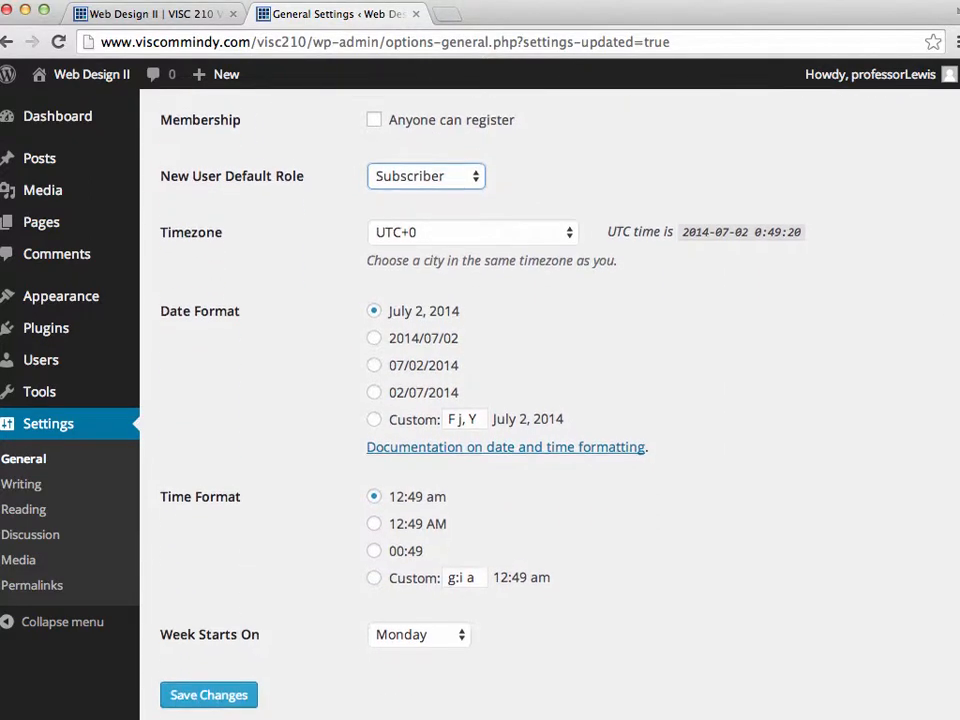
pyautogui.scroll(-1, 540, 400)
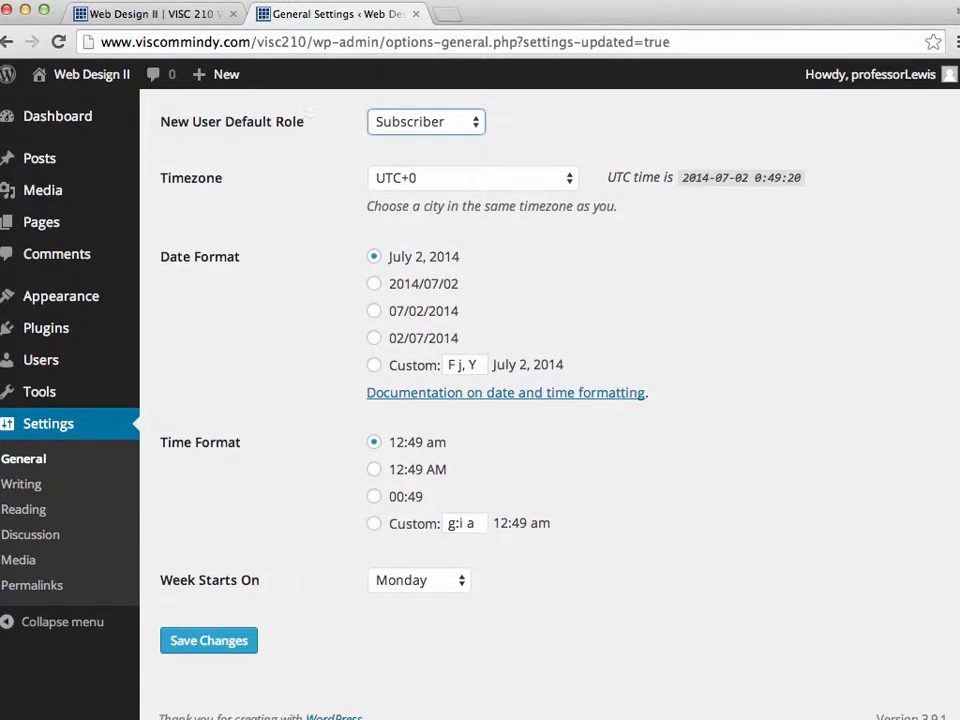
pyautogui.scroll(2, 573, 483)
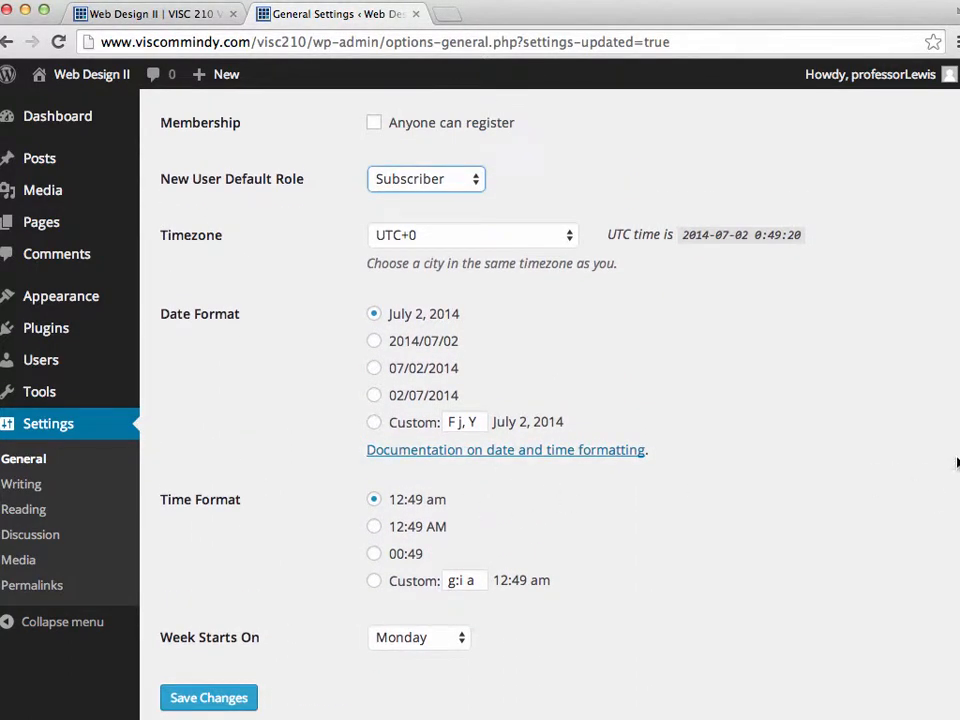
pyautogui.scroll(5, 955, 456)
pyautogui.scroll(4, 550, 400)
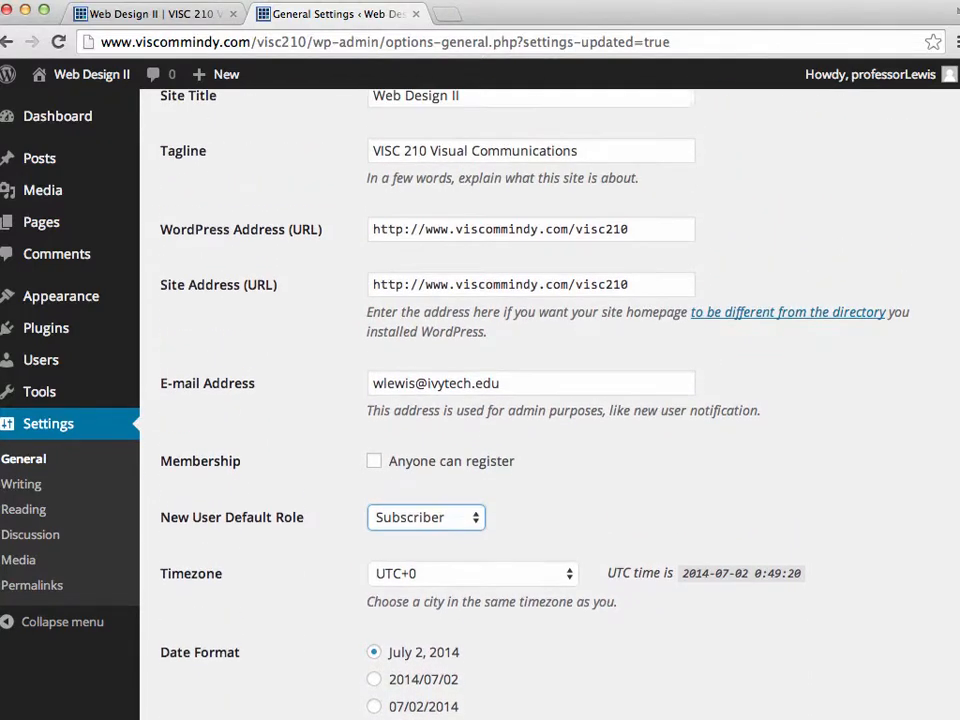
pyautogui.scroll(-10, 949, 478)
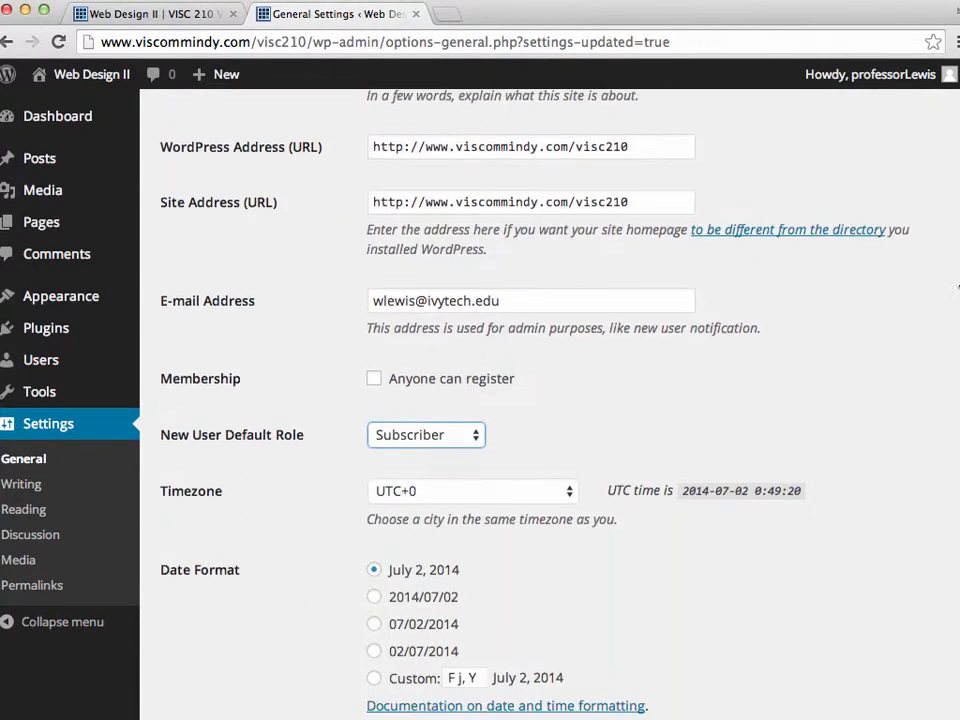
pyautogui.scroll(8, 949, 478)
pyautogui.scroll(2, 550, 400)
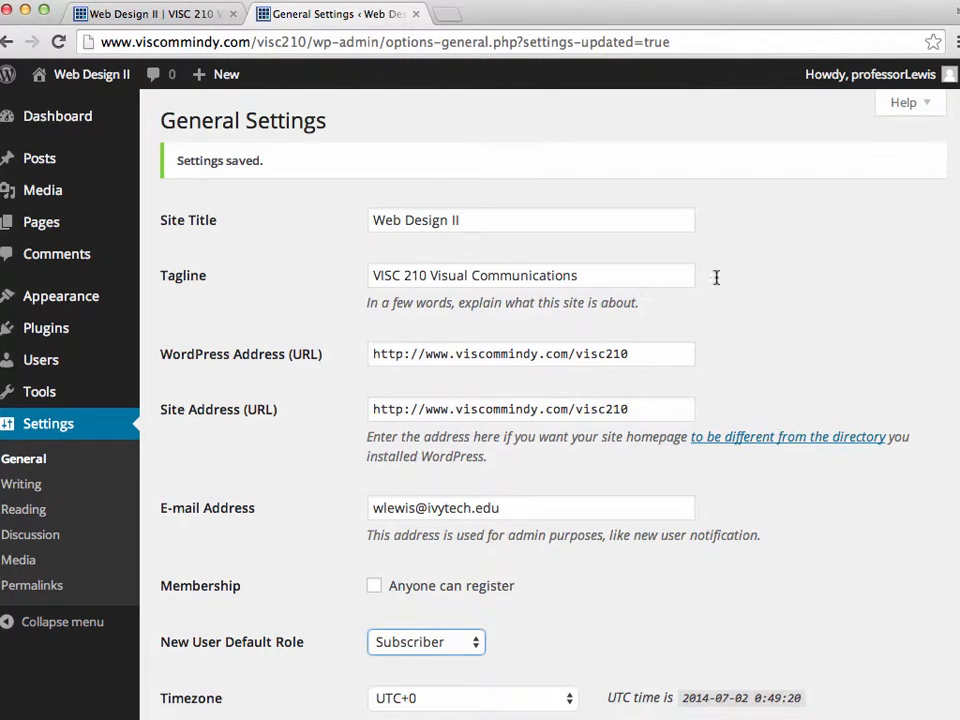
pyautogui.moveTo(597, 273); pyautogui.dragTo(317, 270)
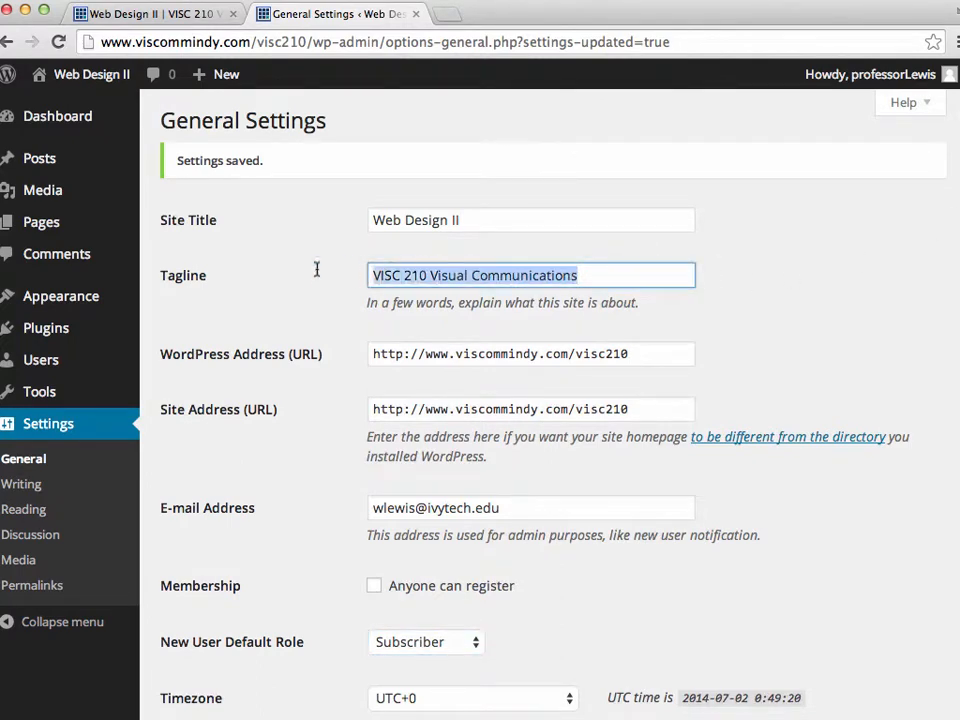
pyautogui.scroll(-8, 550, 400)
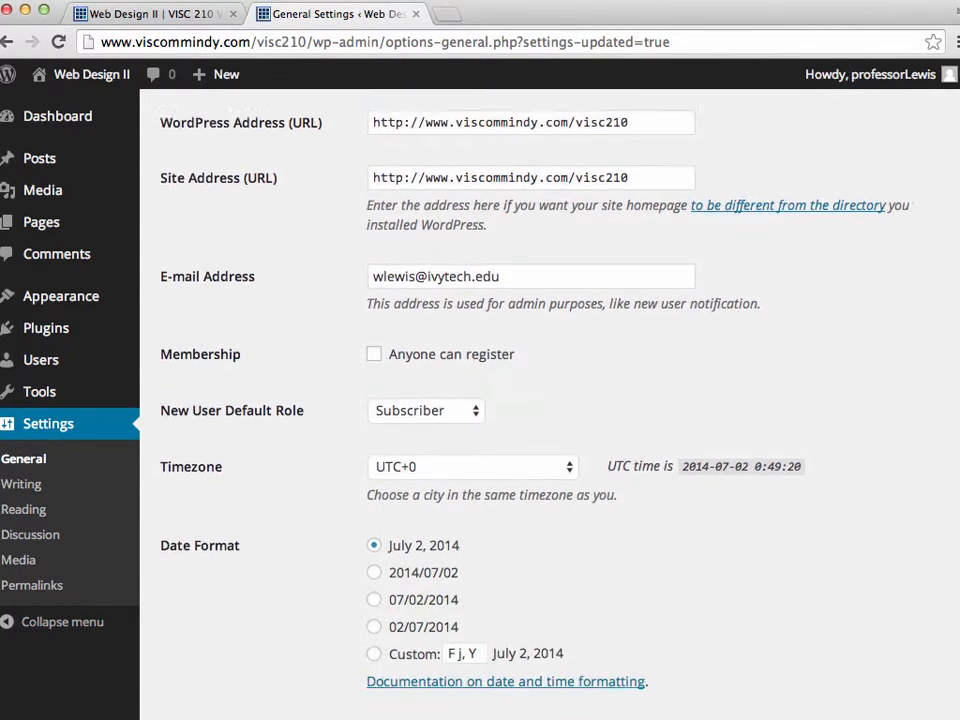
pyautogui.scroll(2, 550, 400)
pyautogui.scroll(6, 550, 400)
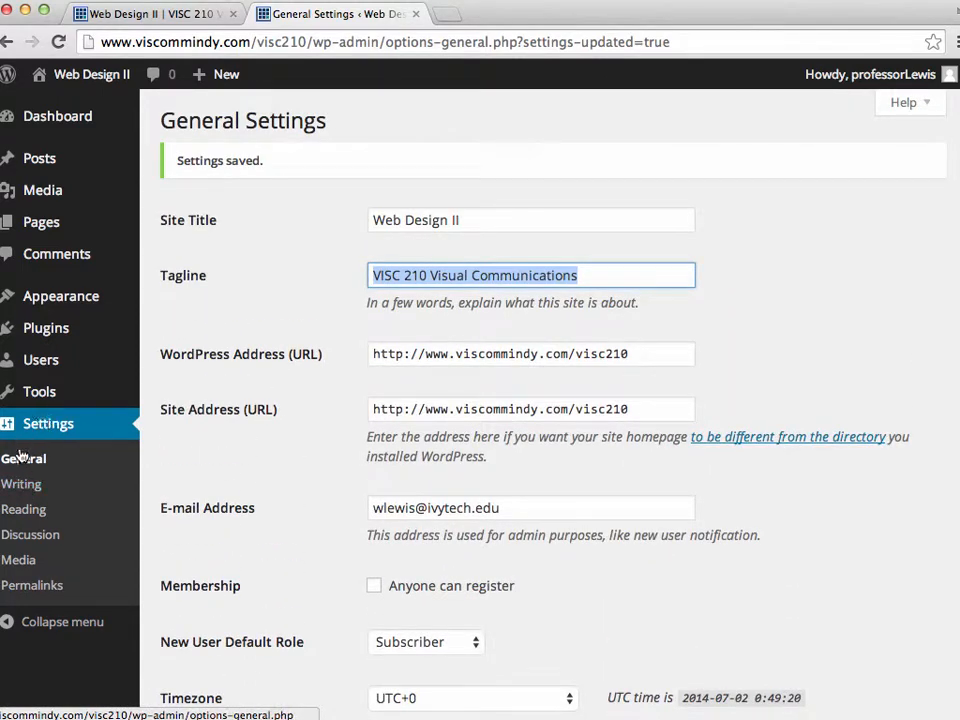
# Step: Open the Writing Settings and look over the available options
pyautogui.click(34, 485)
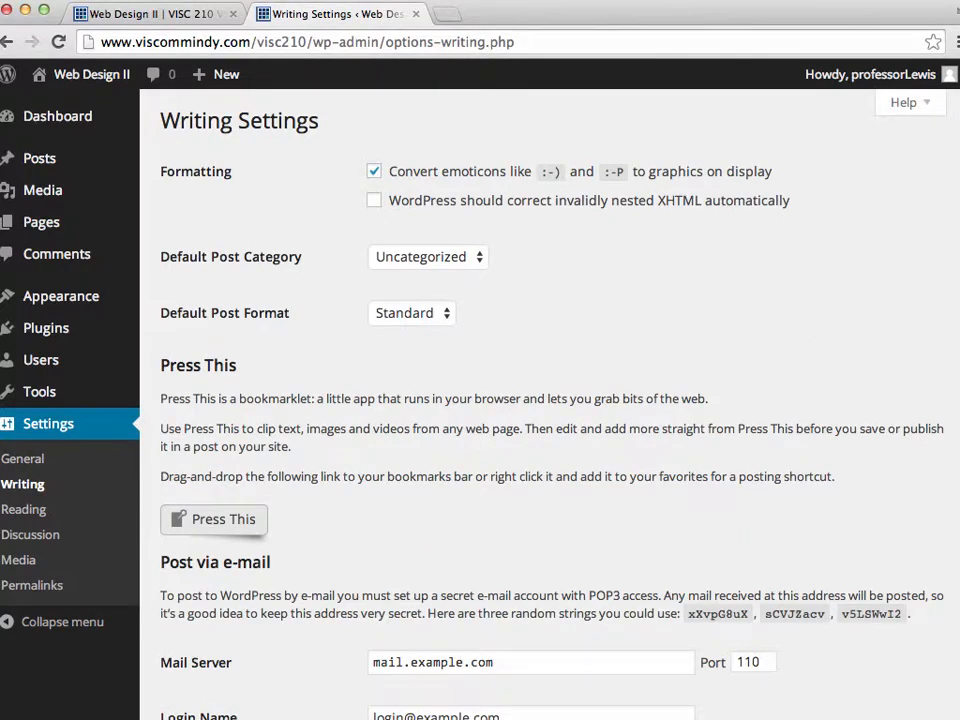
pyautogui.scroll(-5, 550, 400)
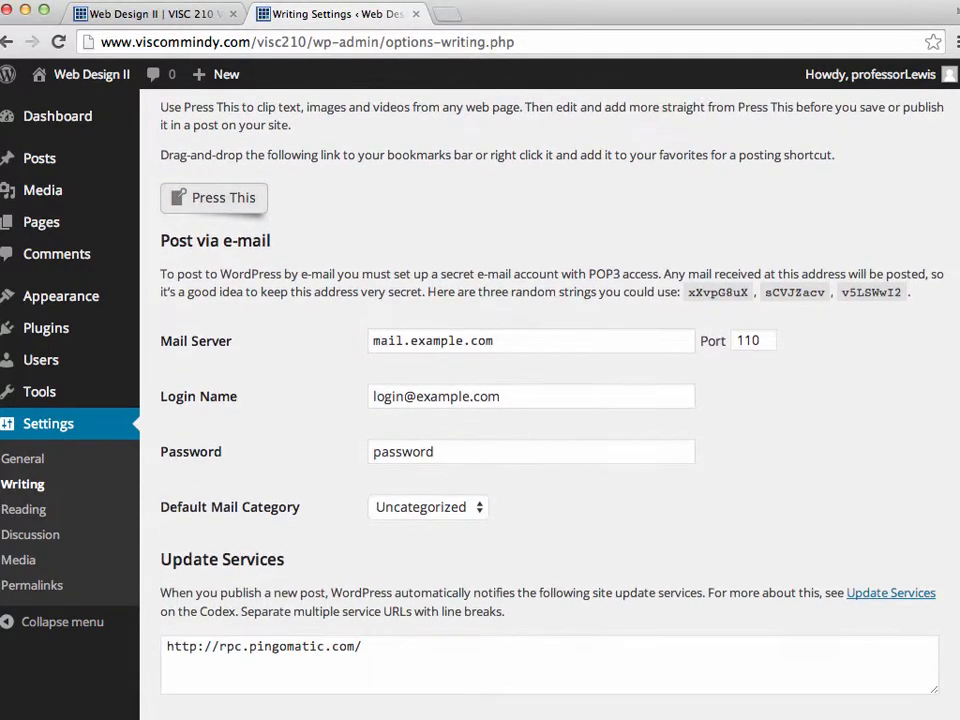
pyautogui.scroll(5, 550, 400)
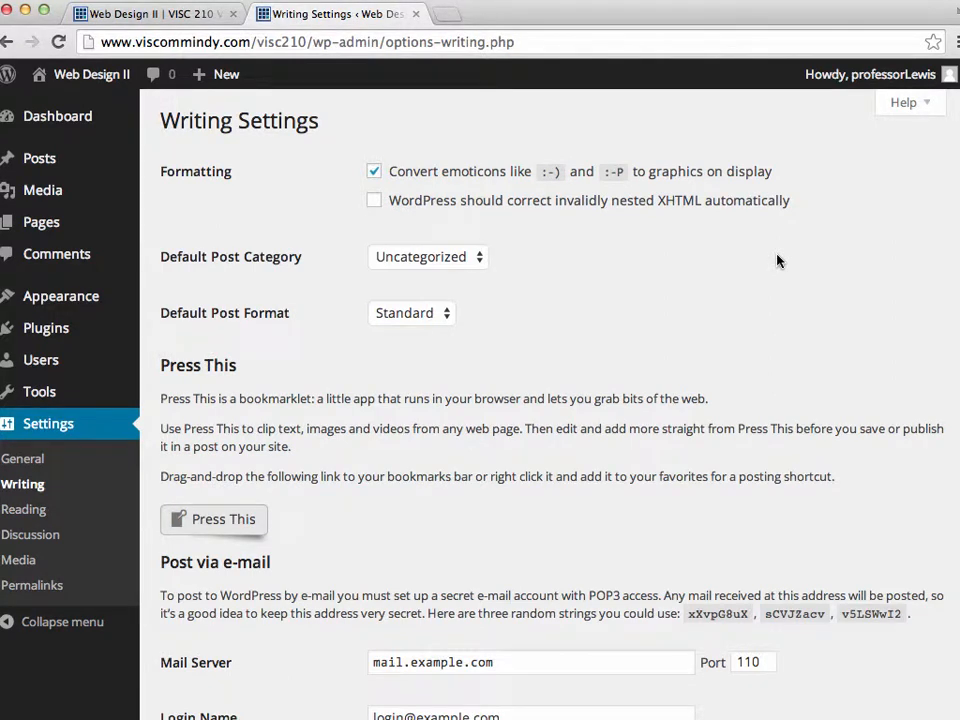
# Step: Review the choices for the default post category and default post format, keeping Uncategorized and Standard
pyautogui.click(480, 258)
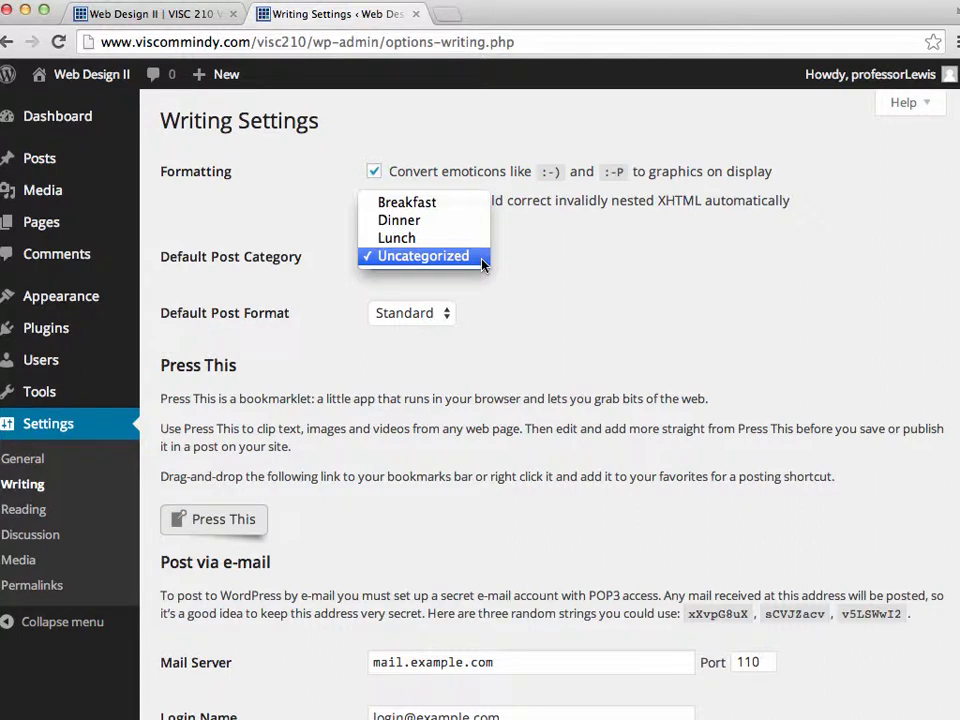
pyautogui.click(484, 262)
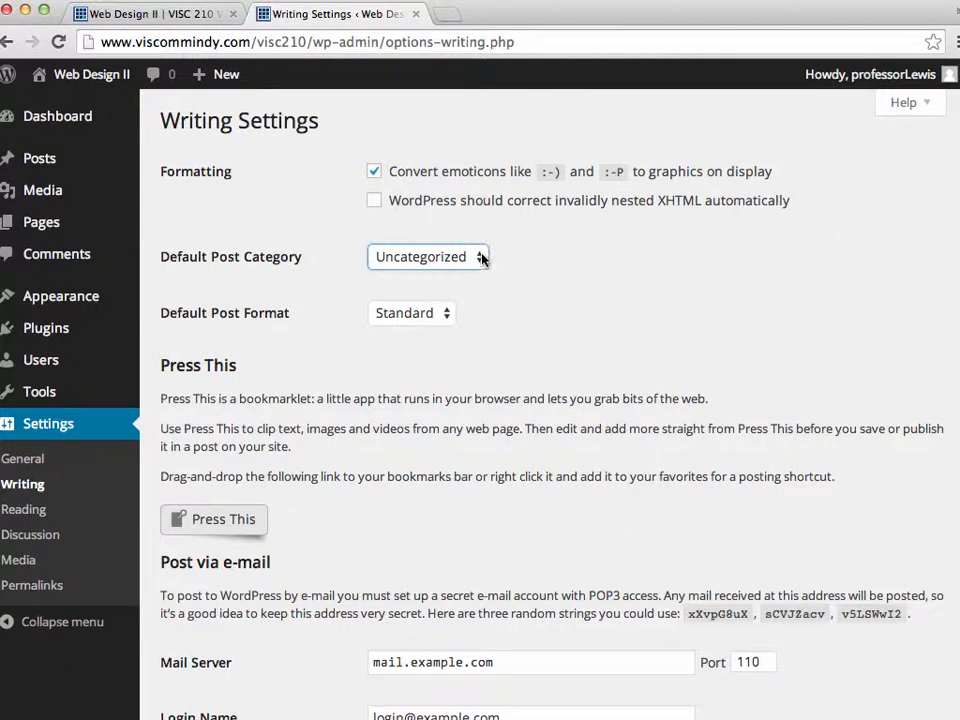
pyautogui.click(482, 257)
pyautogui.click(546, 271)
pyautogui.click(446, 316)
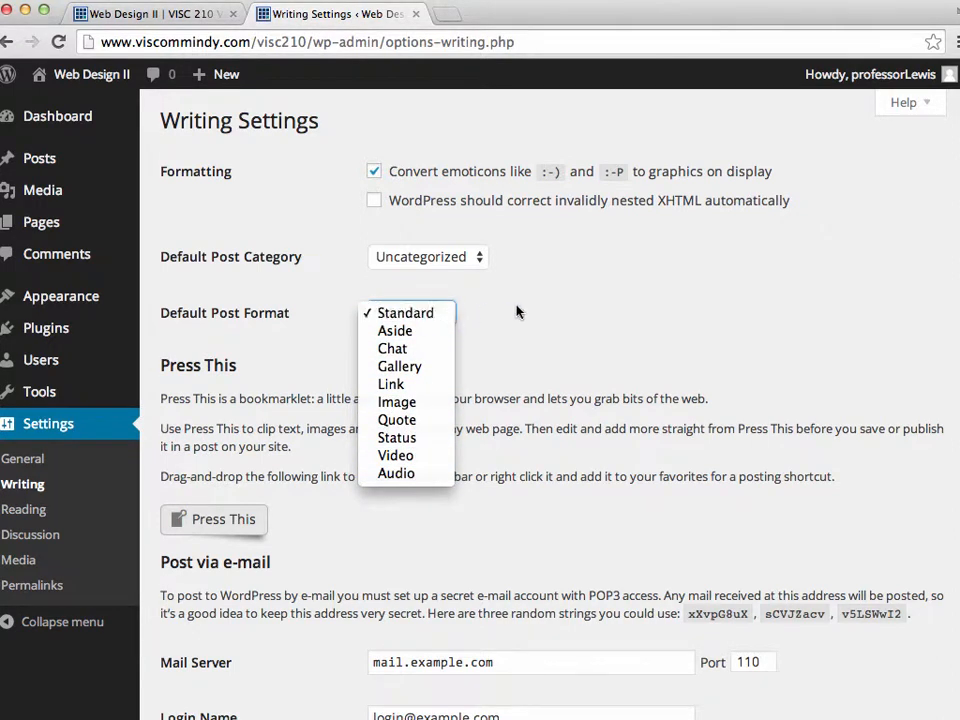
pyautogui.click(456, 313)
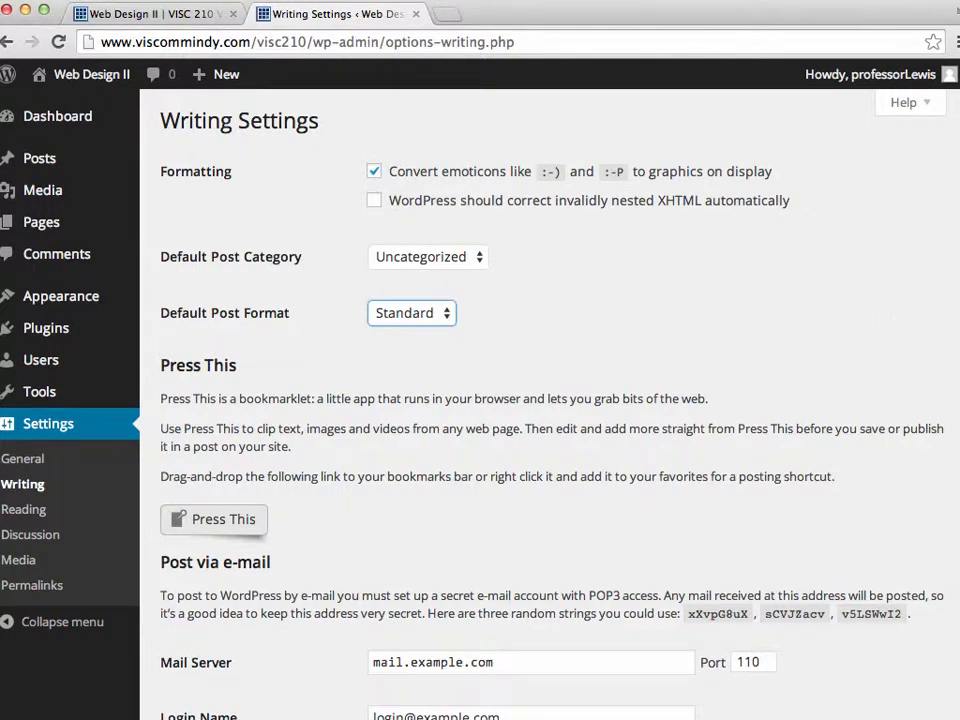
# Step: Examine the Press This, Post via e-mail and Update Services sections of the Writing Settings
pyautogui.scroll(-5, 900, 317)
pyautogui.scroll(-2, 550, 400)
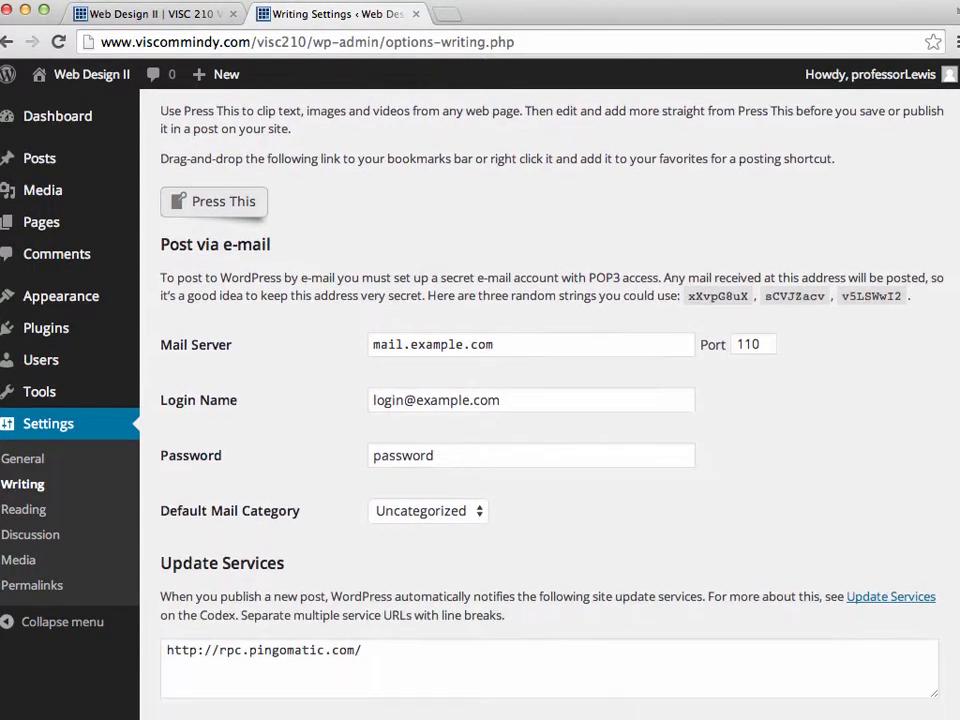
pyautogui.scroll(5, 550, 400)
pyautogui.scroll(2, 550, 400)
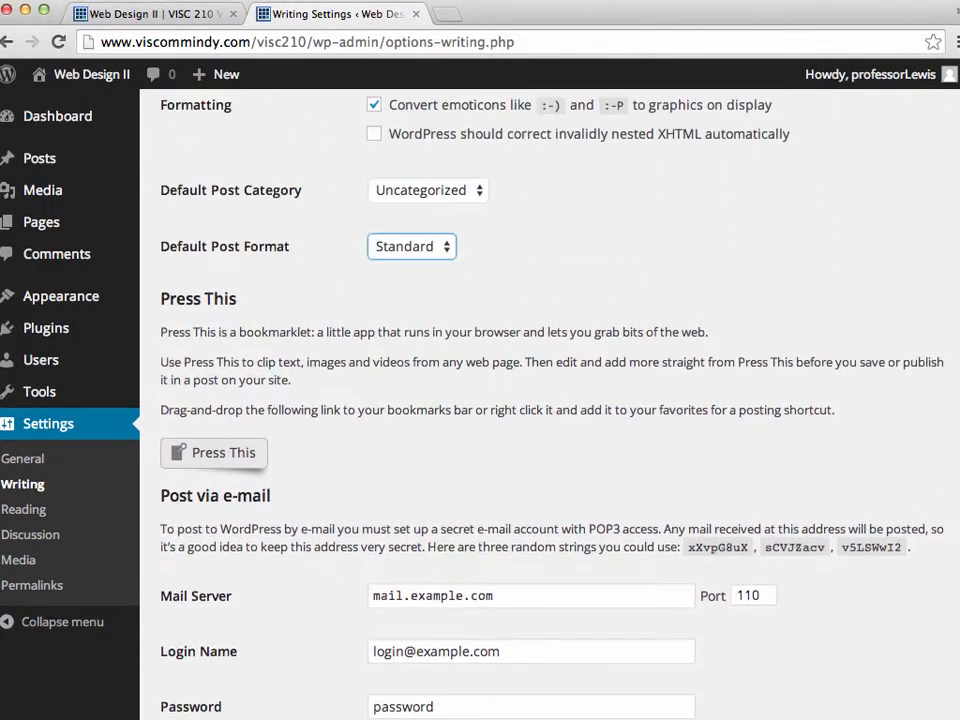
pyautogui.scroll(-1, 550, 400)
pyautogui.scroll(-7, 550, 400)
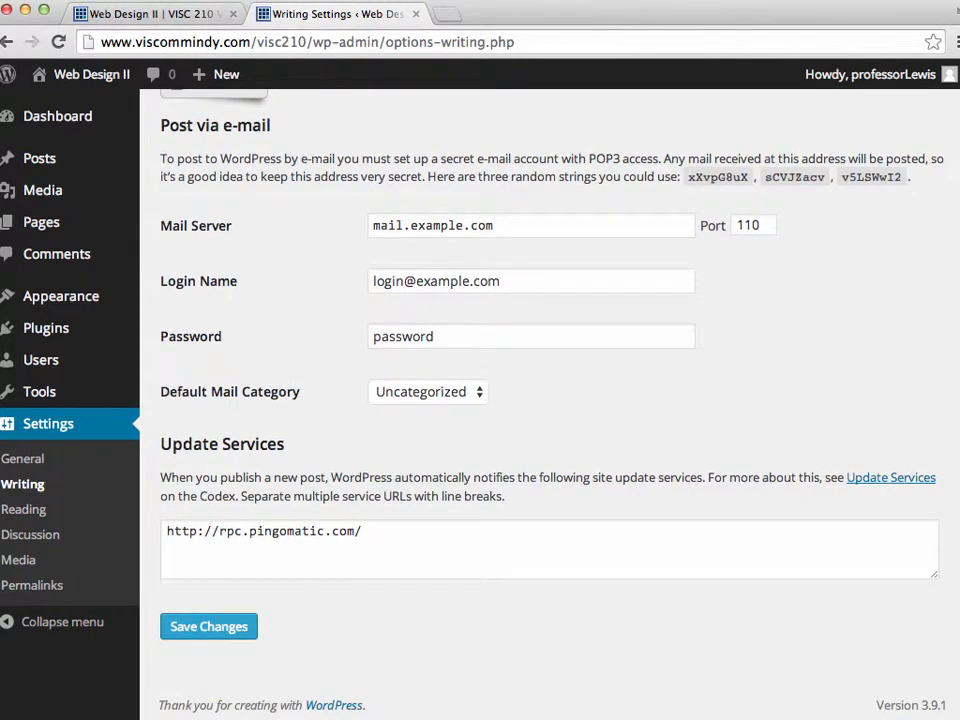
pyautogui.scroll(4, 550, 400)
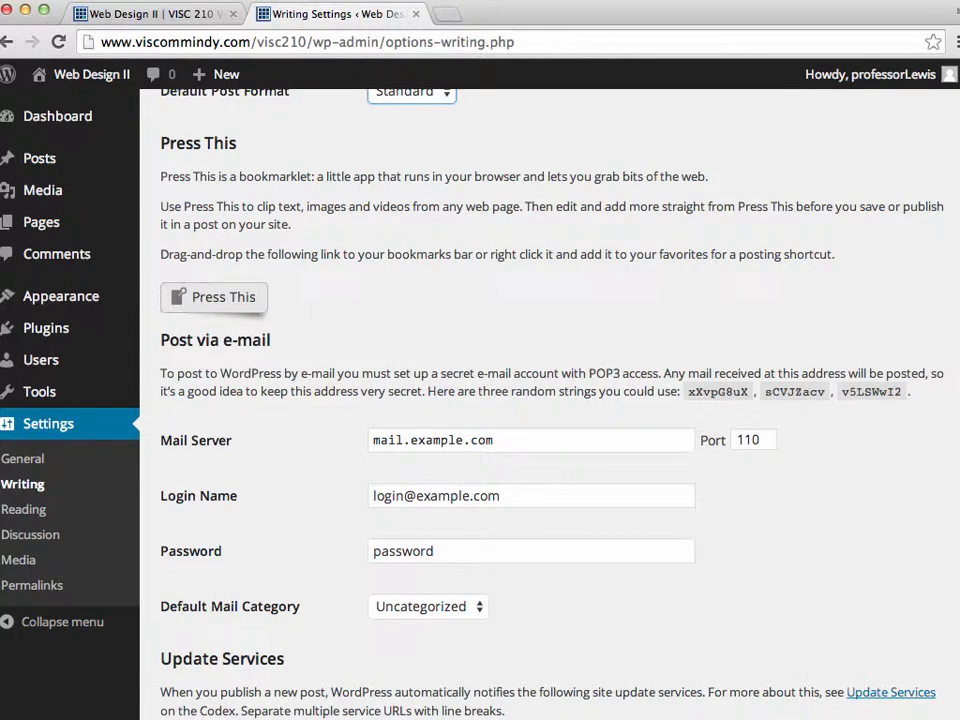
pyautogui.scroll(-4, 957, 560)
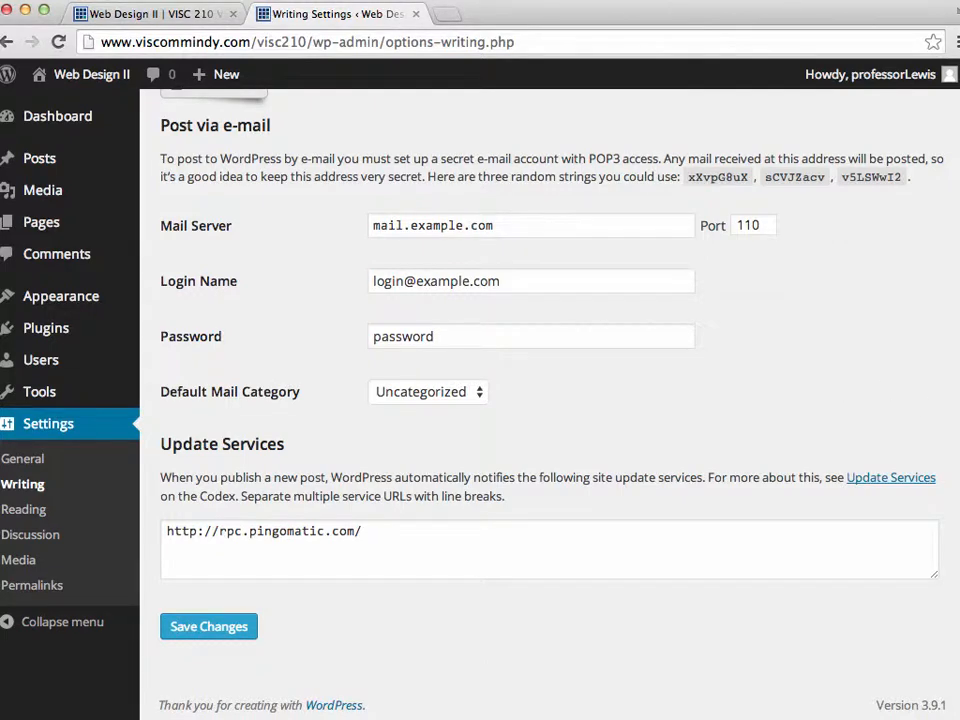
pyautogui.scroll(1, 549, 400)
pyautogui.scroll(-1, 549, 400)
pyautogui.scroll(8, 550, 400)
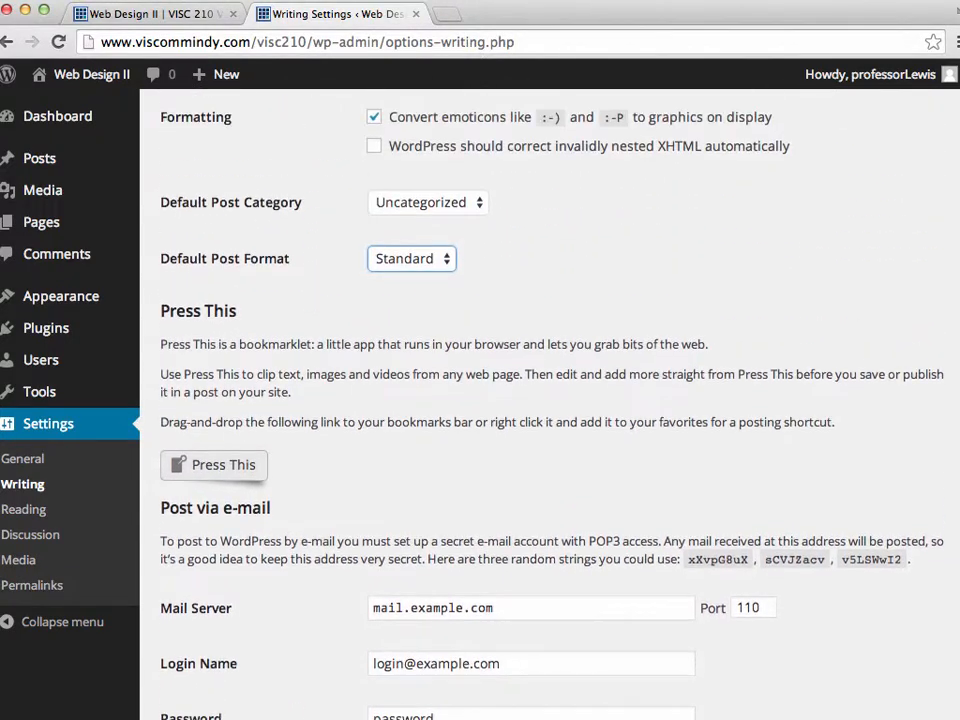
pyautogui.scroll(-5, 550, 400)
pyautogui.scroll(-2, 550, 400)
pyautogui.scroll(8, 550, 400)
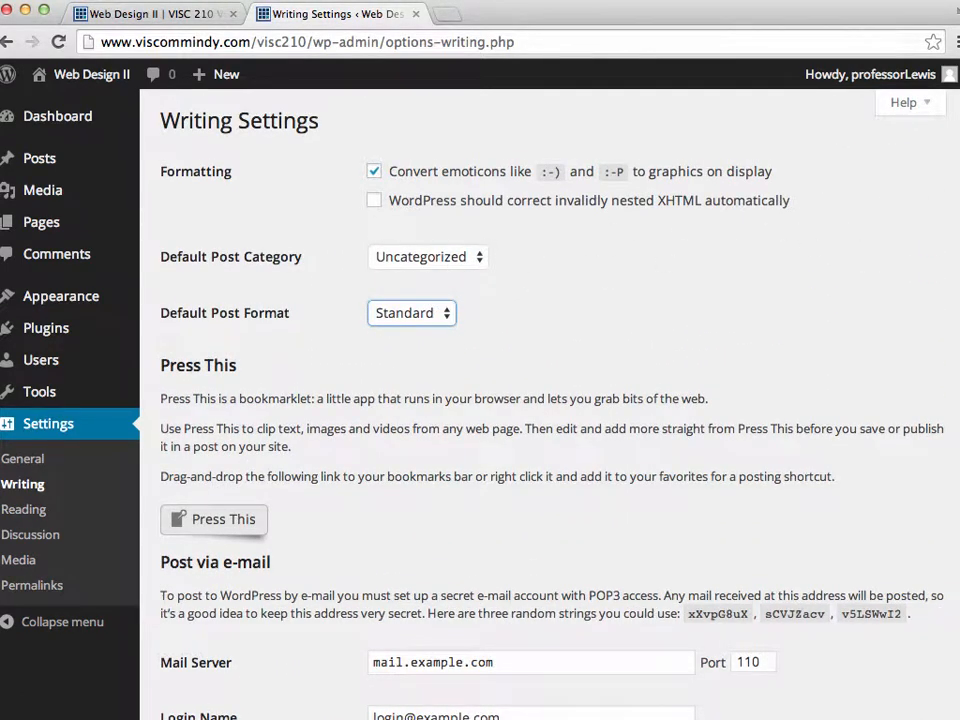
pyautogui.scroll(-5, 550, 400)
pyautogui.scroll(5, 550, 400)
# Step: In the Reading Settings, make the front page display a static page and choose the sample page for it
pyautogui.click(32, 510)
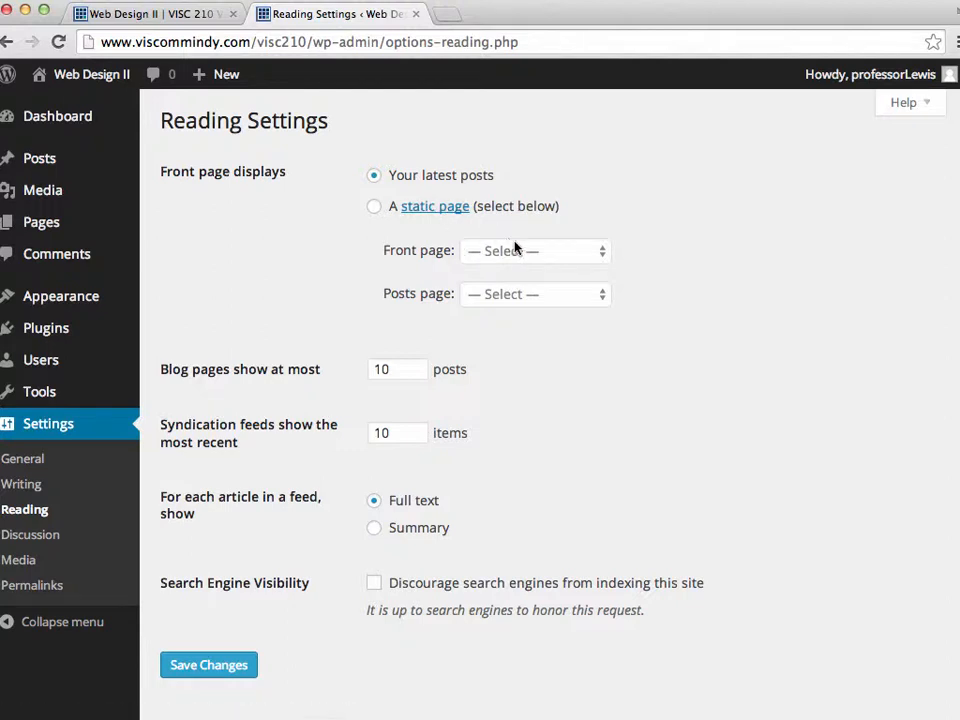
pyautogui.moveTo(44, 228)
pyautogui.click(372, 207)
pyautogui.click(602, 254)
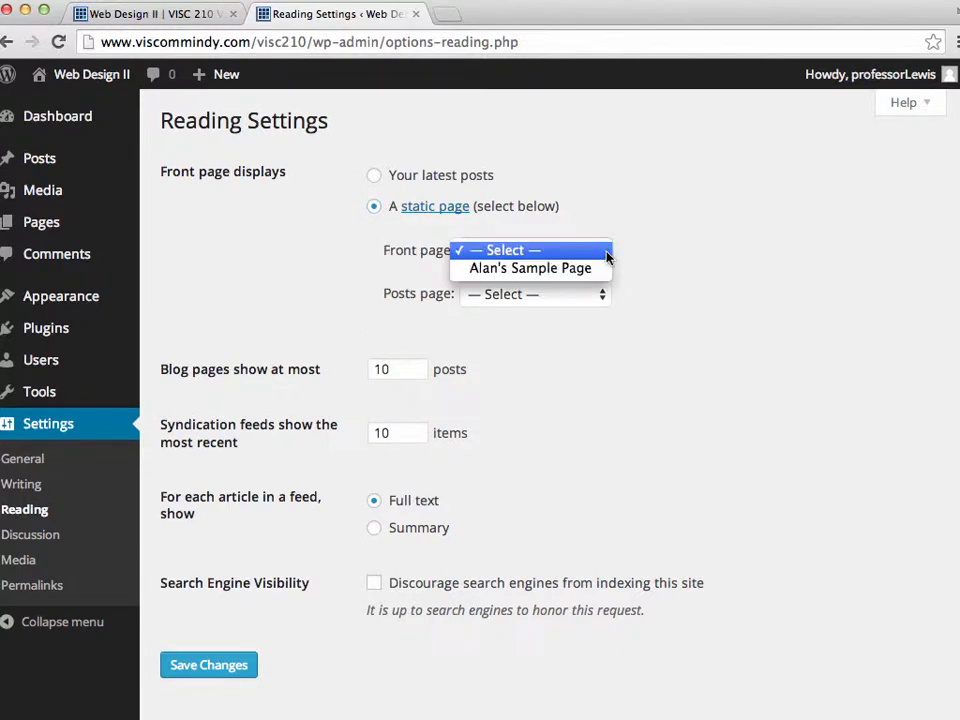
pyautogui.click(558, 270)
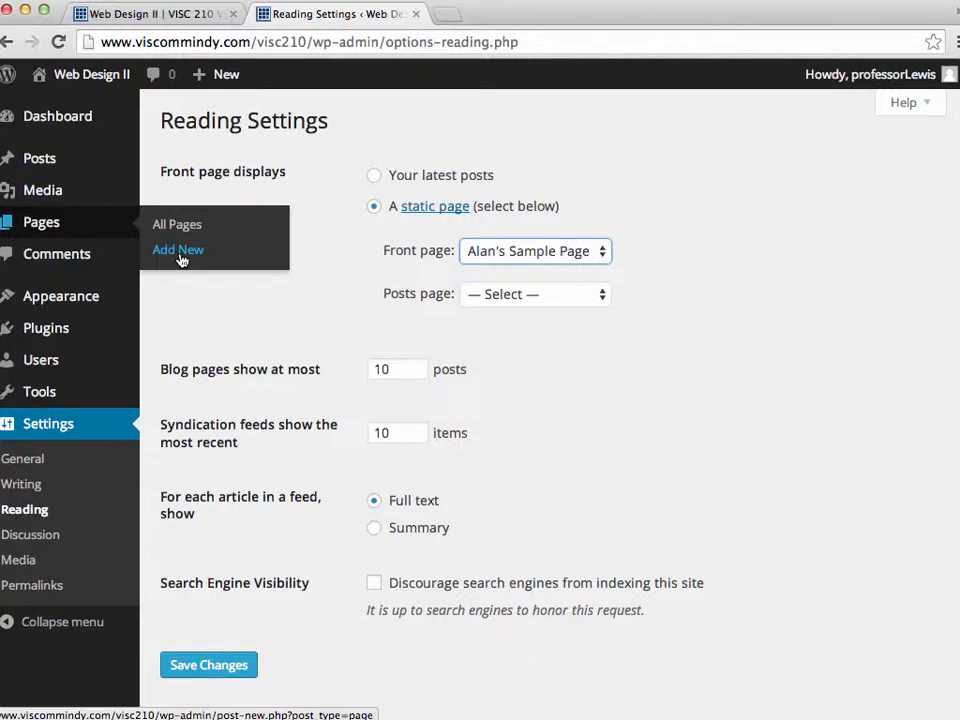
# Step: Check the posts page choices, return the front page display to the latest posts, and review the remaining Reading options
pyautogui.click(603, 295)
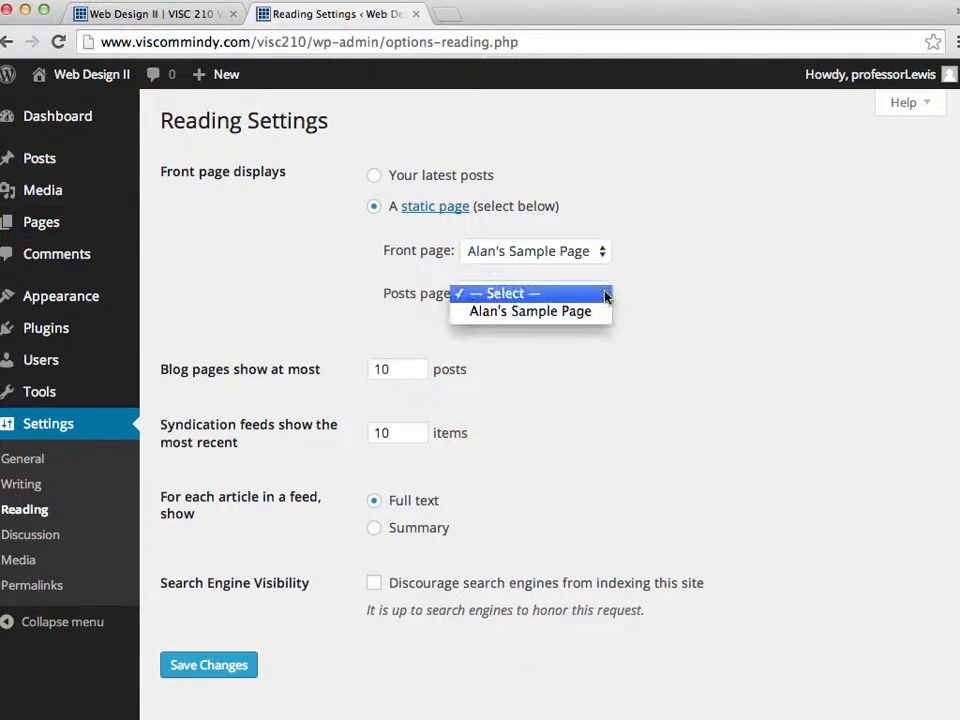
pyautogui.click(605, 293)
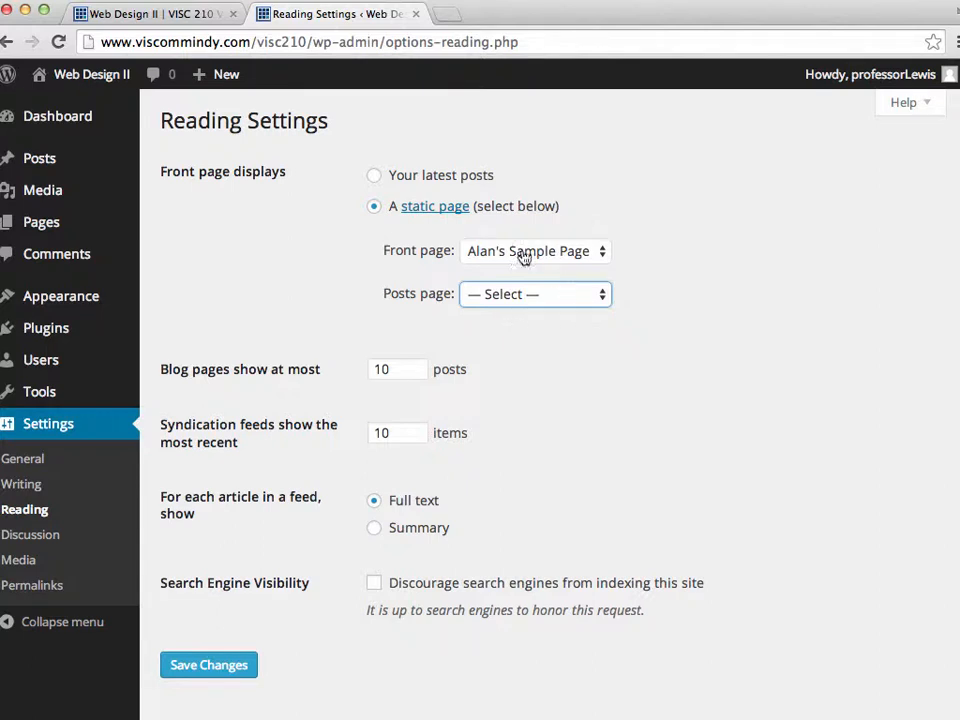
pyautogui.click(373, 178)
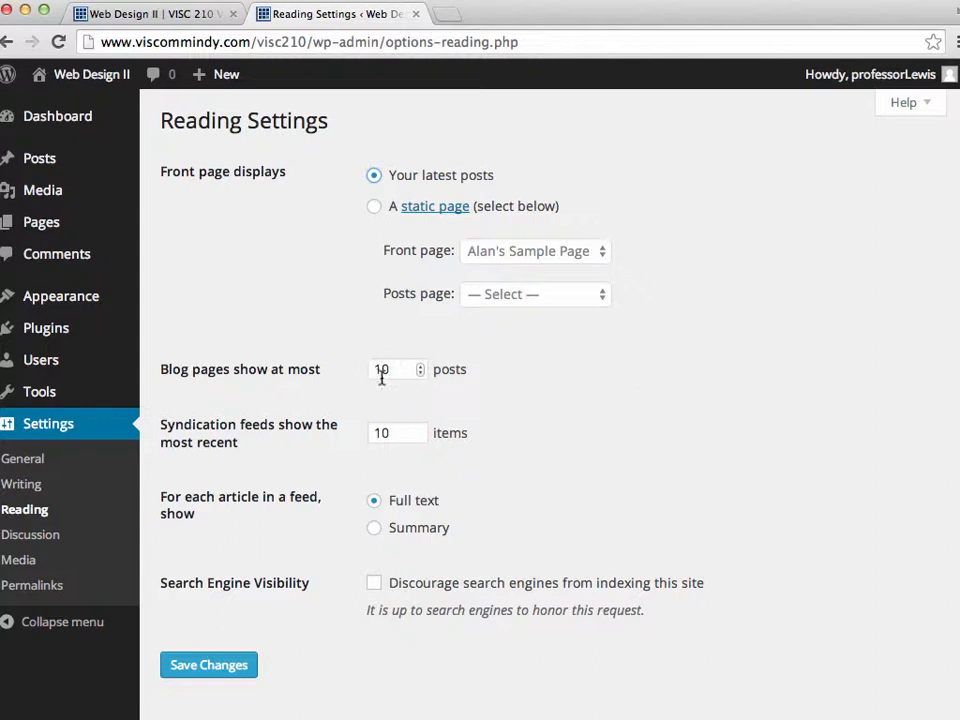
pyautogui.scroll(-1, 590, 413)
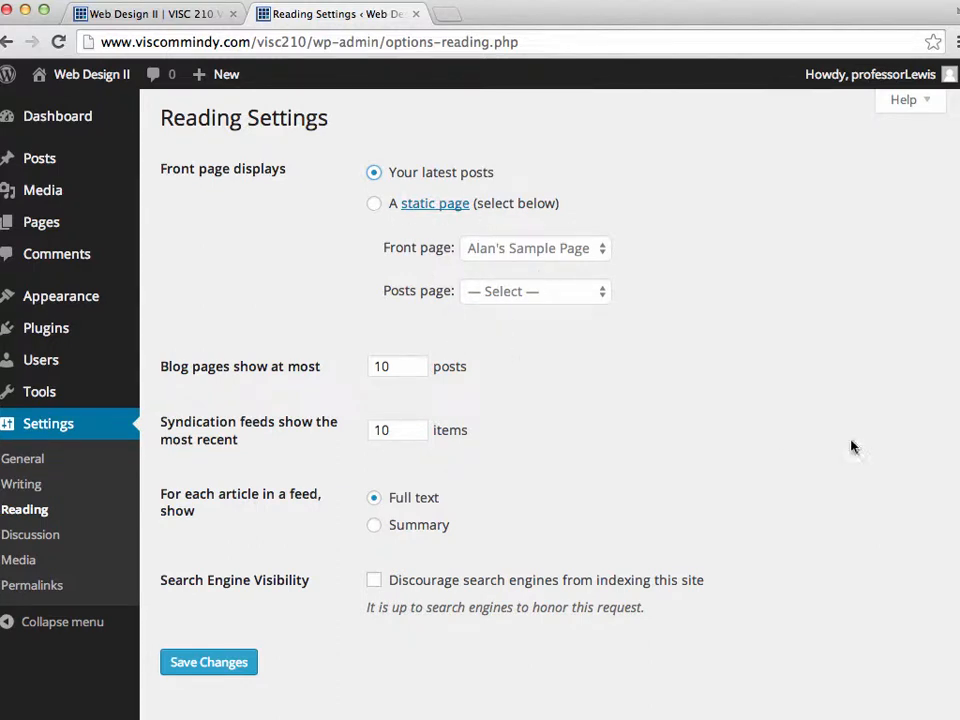
pyautogui.scroll(-1, 758, 516)
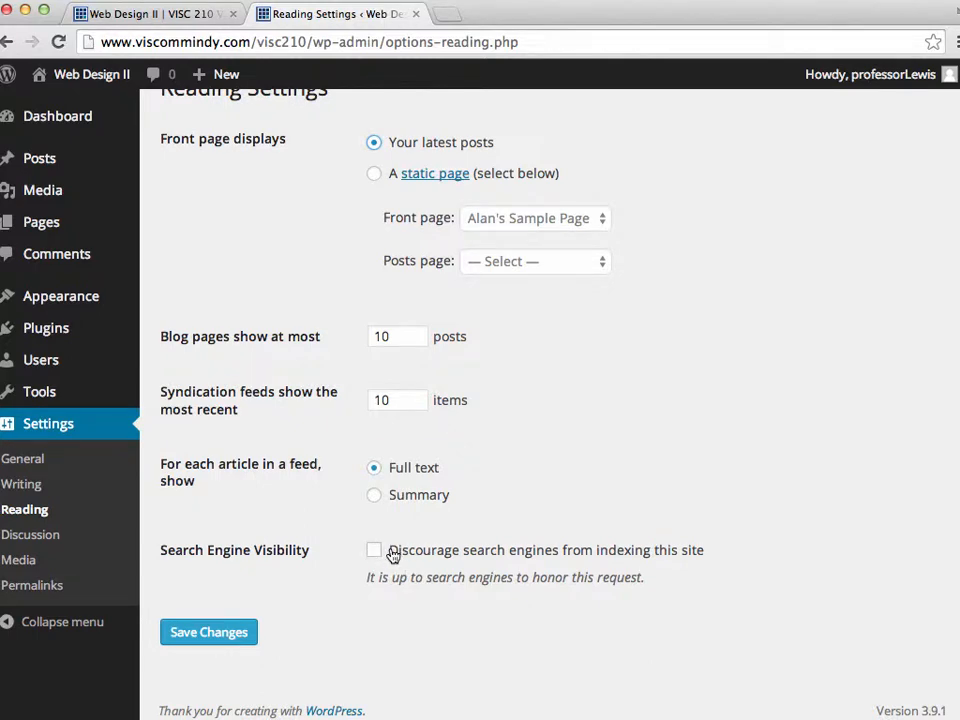
# Step: Look over the Discussion Settings and try out the option requiring users to be registered and logged in to comment
pyautogui.click(33, 536)
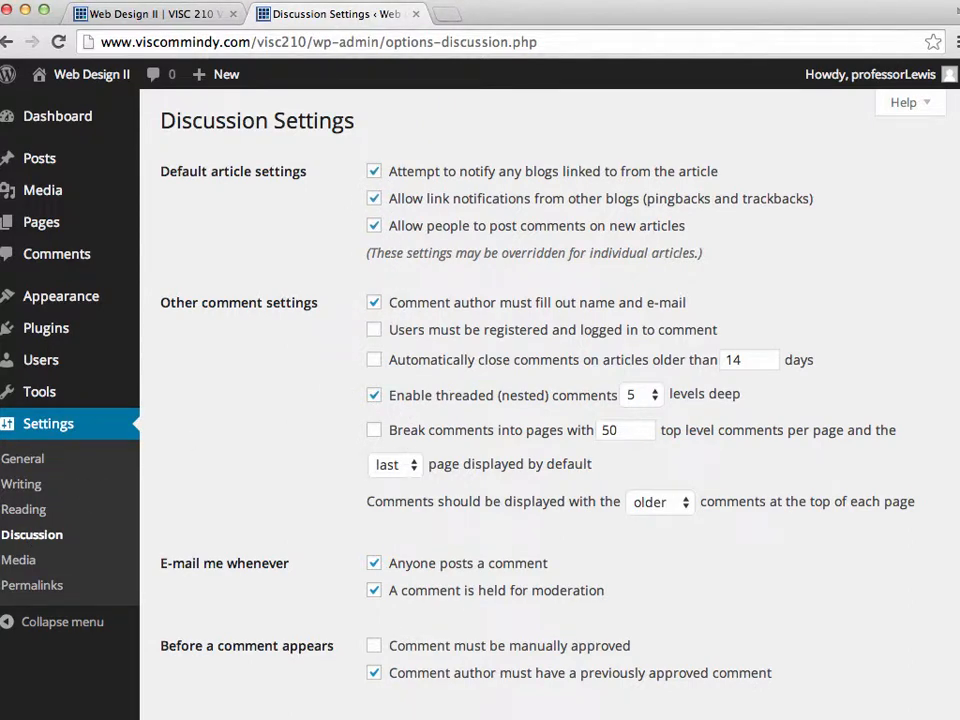
pyautogui.scroll(-1, 950, 246)
pyautogui.scroll(-4, 950, 246)
pyautogui.scroll(5, 950, 246)
pyautogui.click(375, 332)
pyautogui.click(376, 332)
# Step: Require that a comment be manually approved before it appears
pyautogui.scroll(-3, 463, 394)
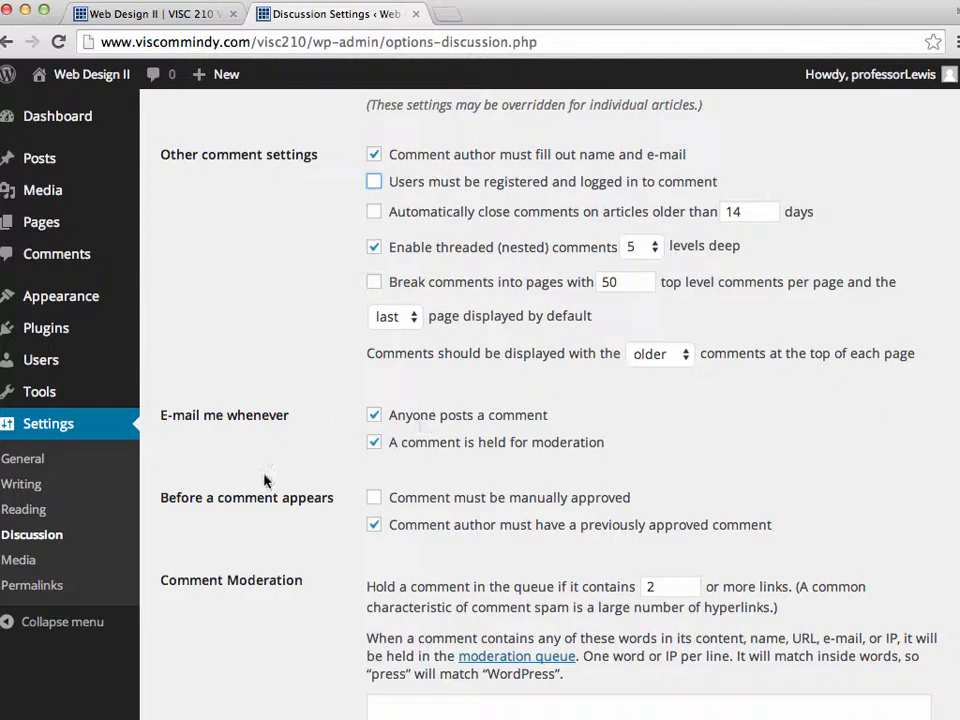
pyautogui.moveTo(175, 499); pyautogui.dragTo(288, 499)
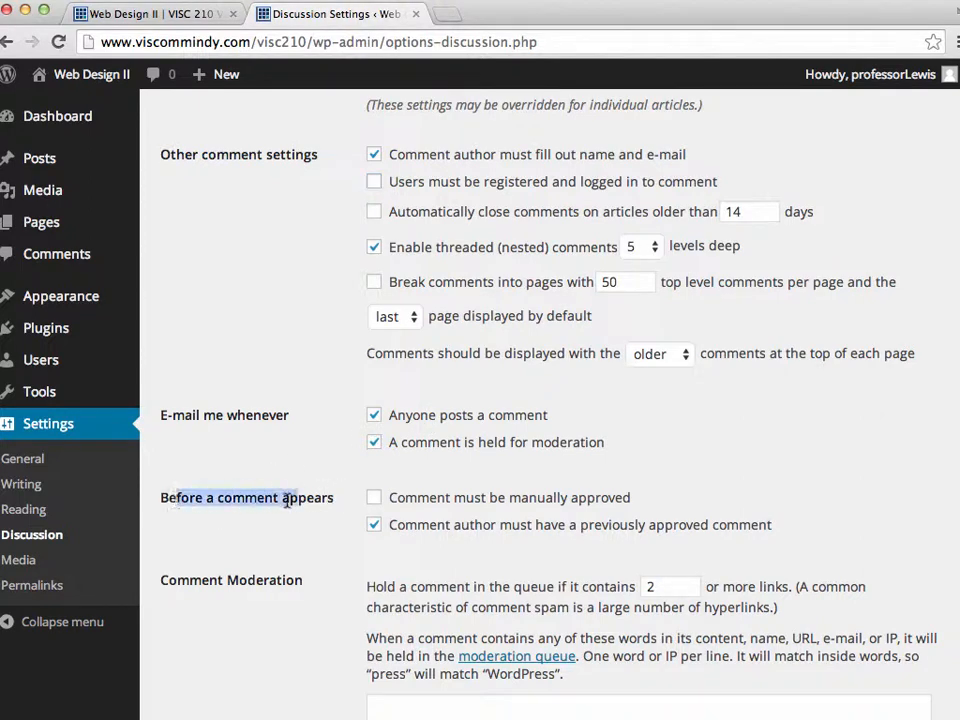
pyautogui.click(300, 499)
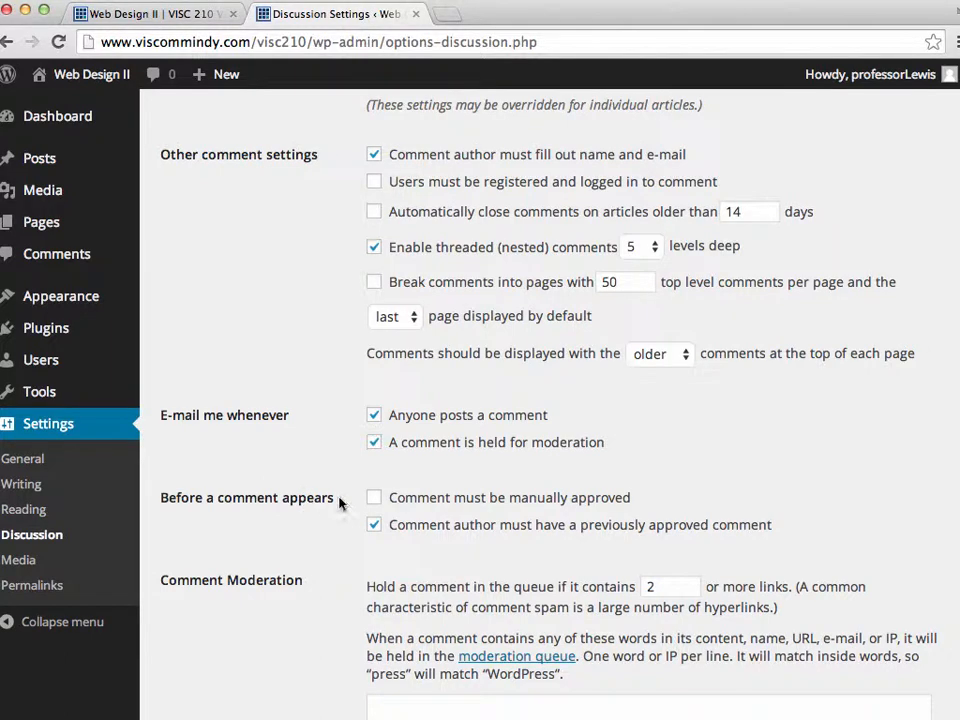
pyautogui.click(374, 497)
# Step: Examine the comment moderation, blacklist and avatar options, and review the image sizes in the Media Settings
pyautogui.scroll(-8, 411, 503)
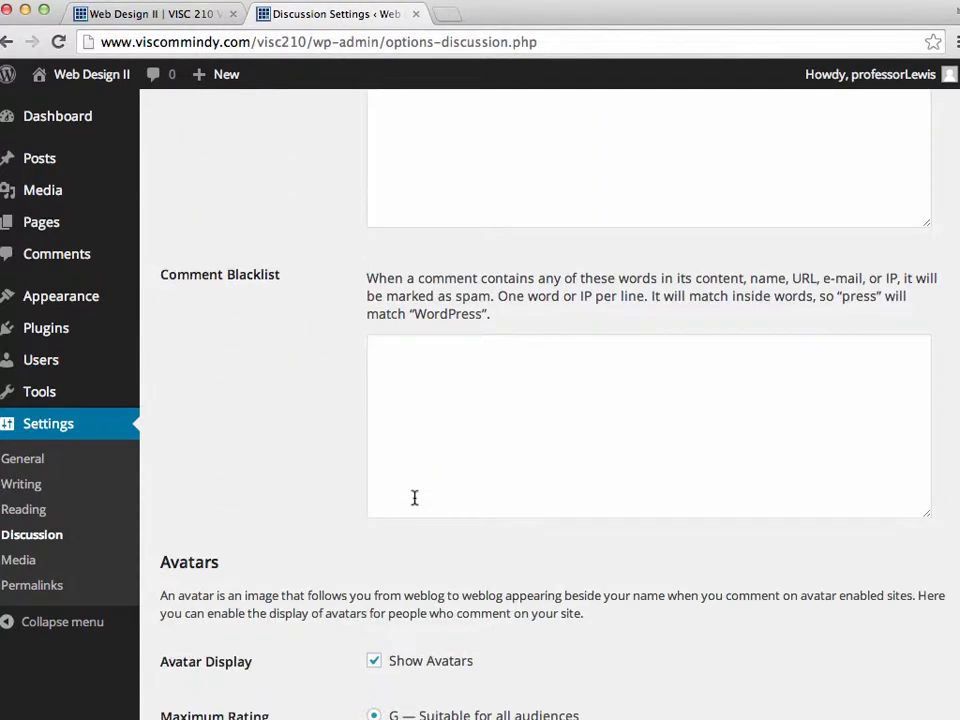
pyautogui.scroll(-10, 414, 500)
pyautogui.scroll(15, 414, 503)
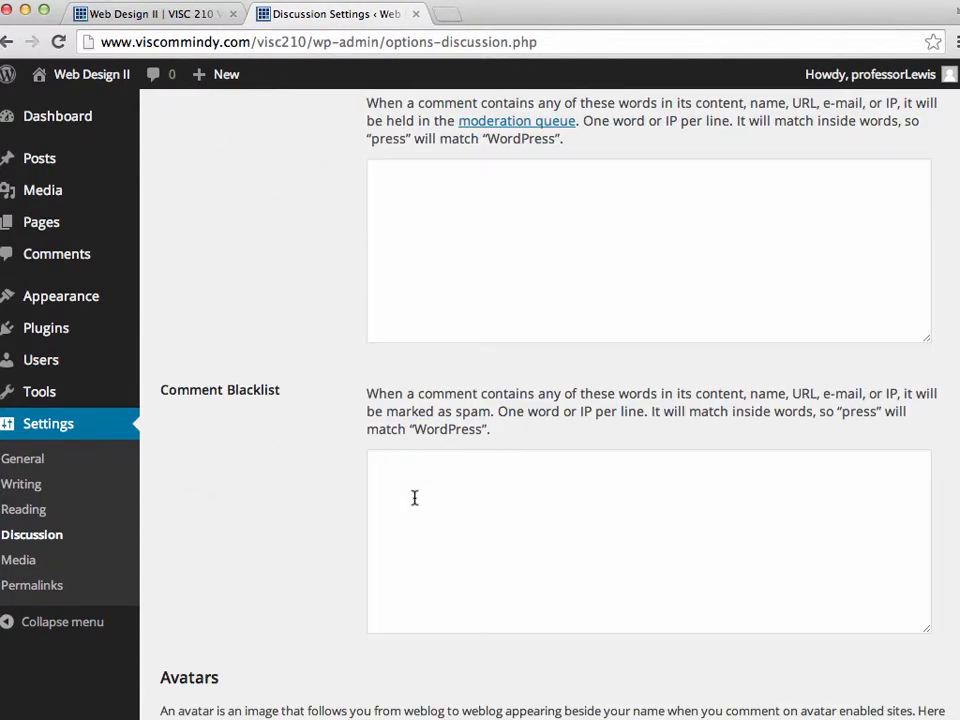
pyautogui.scroll(-3, 414, 503)
pyautogui.scroll(-3, 414, 503)
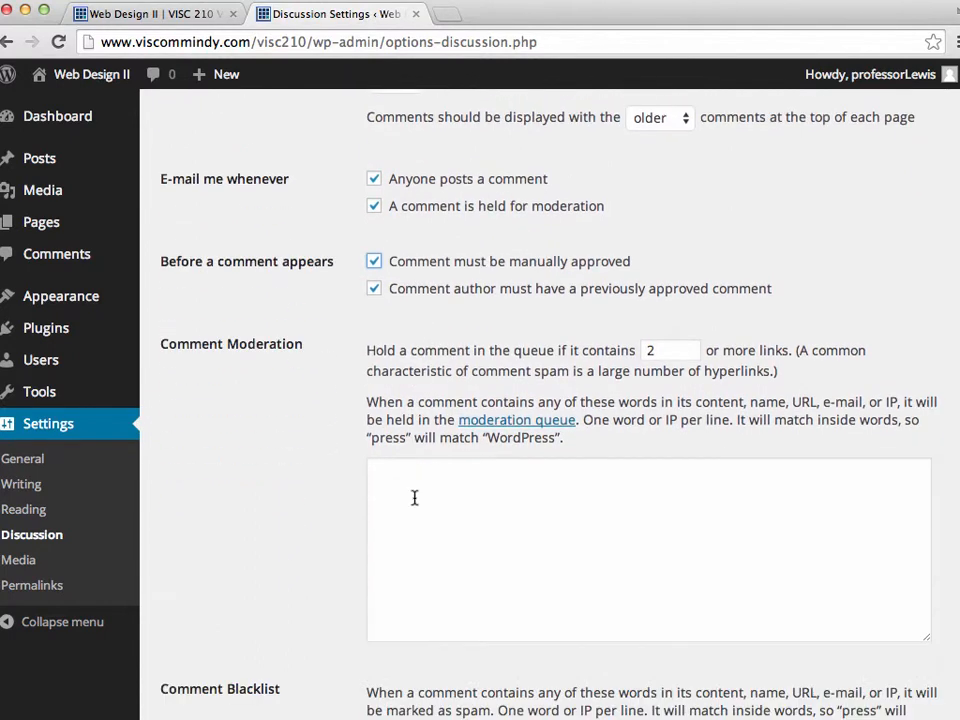
pyautogui.click(15, 564)
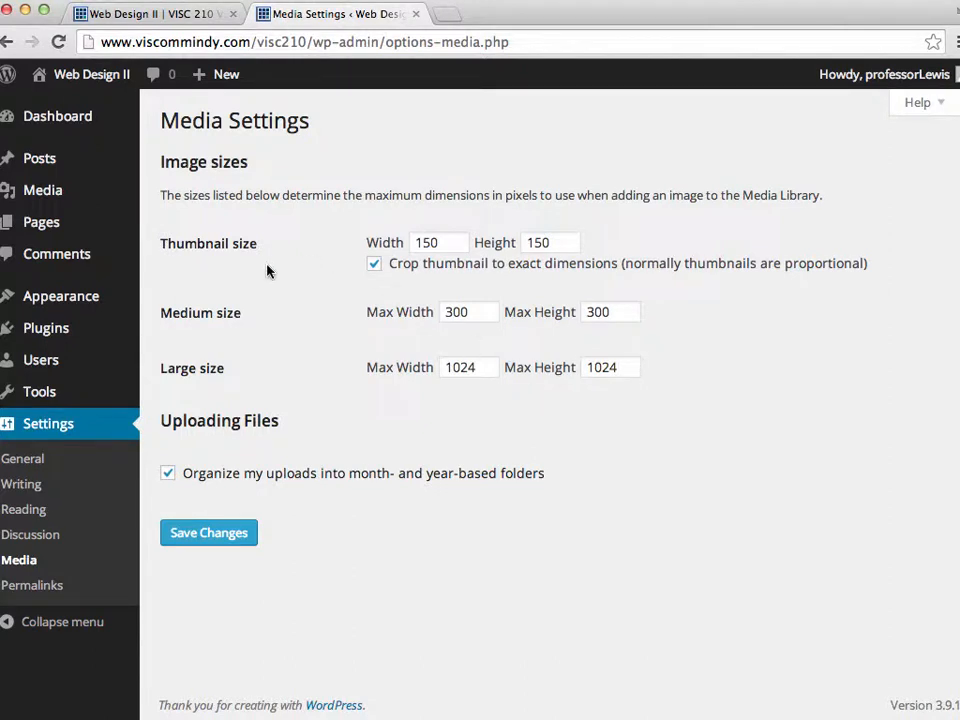
pyautogui.moveTo(81, 186)
# Step: Set the site's permalink structure to Post name and save the change
pyautogui.click(42, 594)
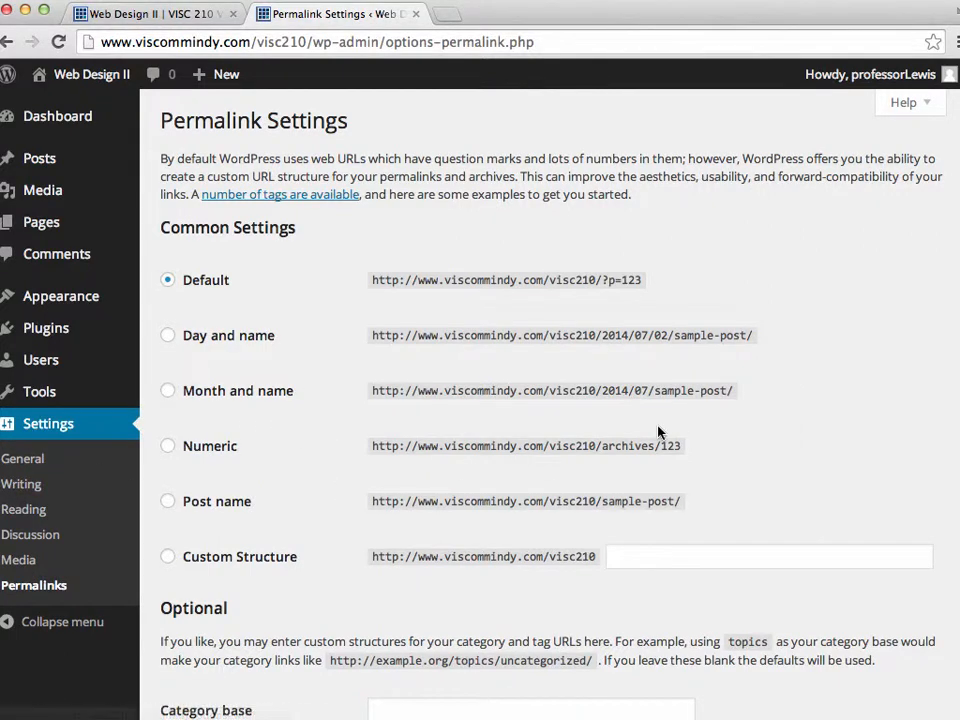
pyautogui.click(168, 502)
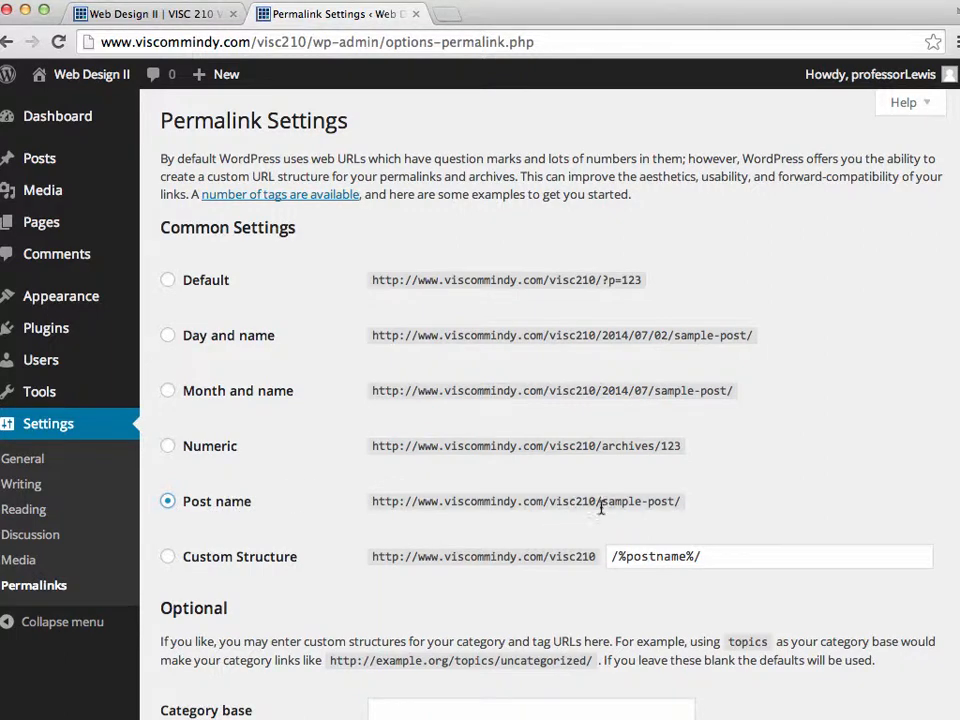
pyautogui.moveTo(601, 504); pyautogui.dragTo(677, 501)
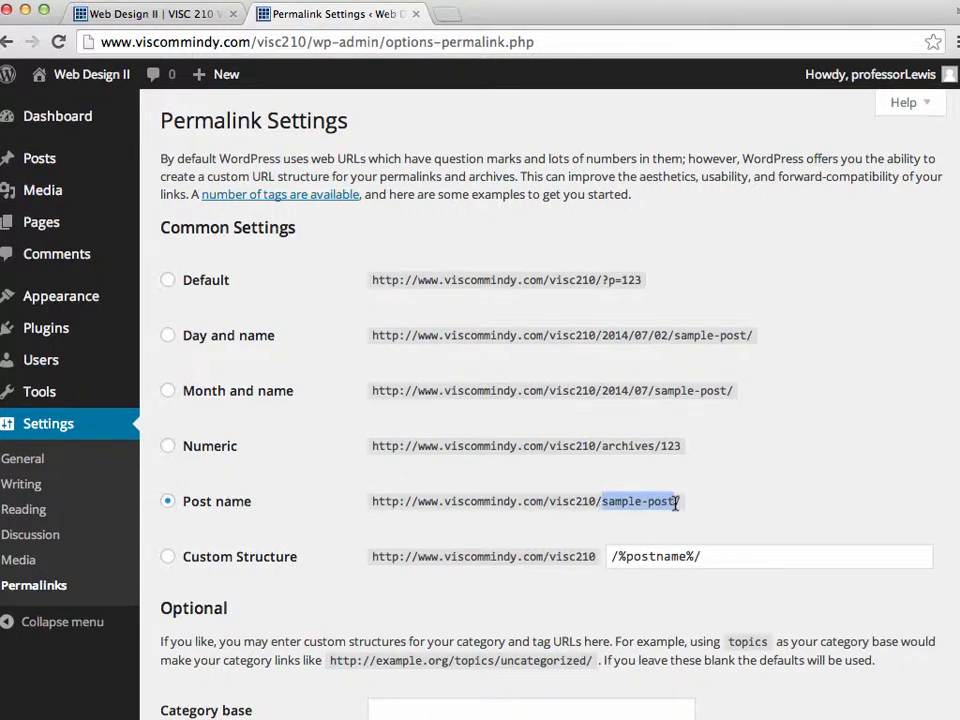
pyautogui.click(529, 501)
pyautogui.scroll(-5, 459, 542)
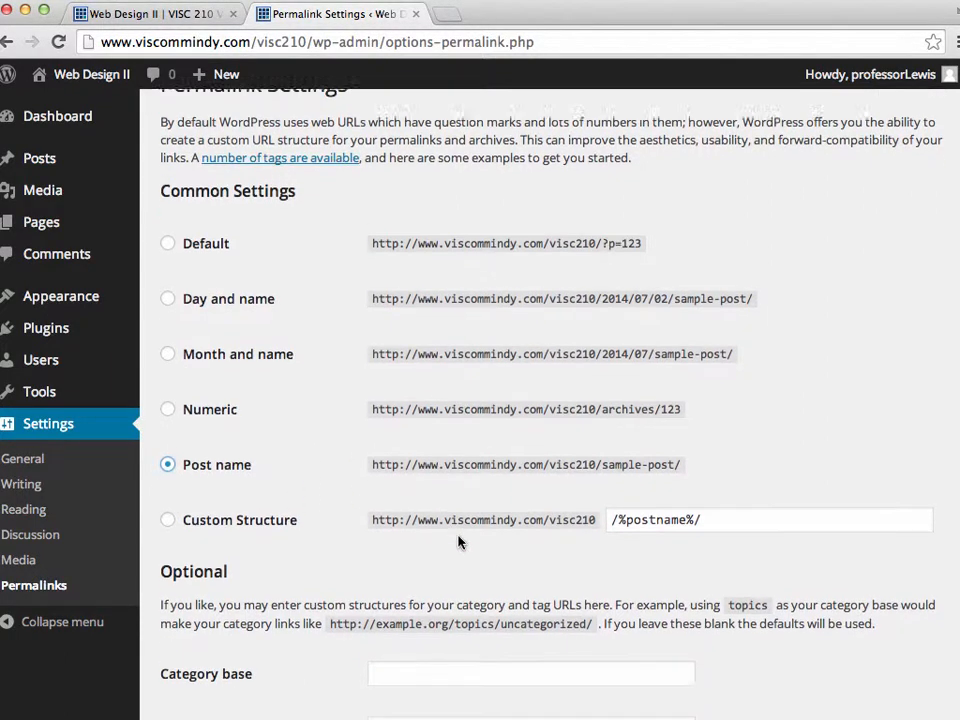
pyautogui.click(209, 630)
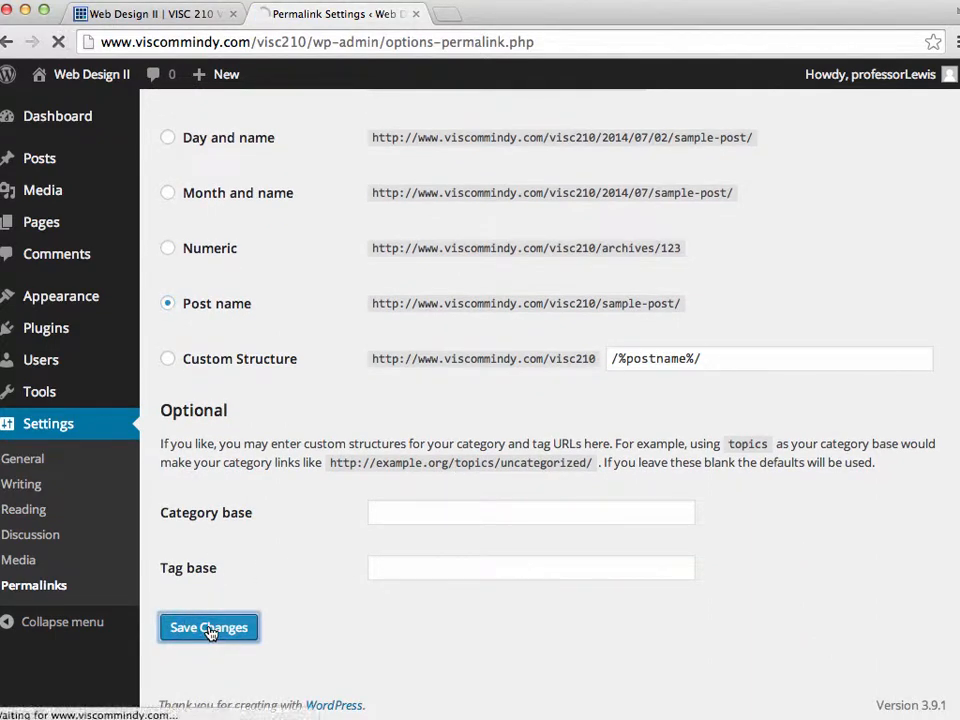
# Step: Reload the site's front page in the other browser tab, open the sample post and check its web address
pyautogui.click(170, 12)
pyautogui.click(58, 42)
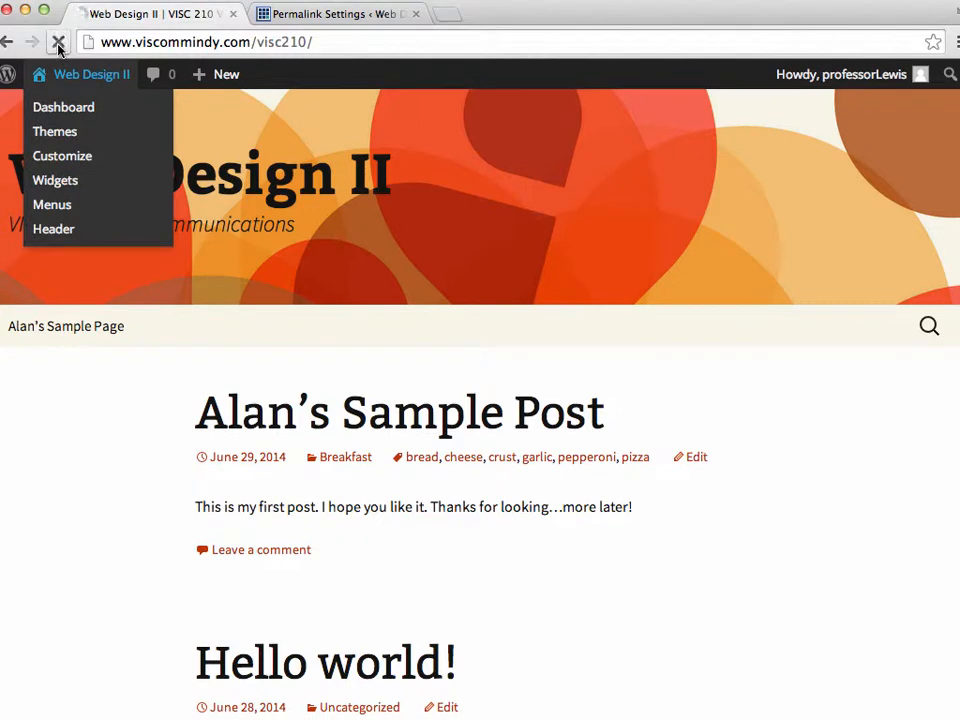
pyautogui.click(414, 418)
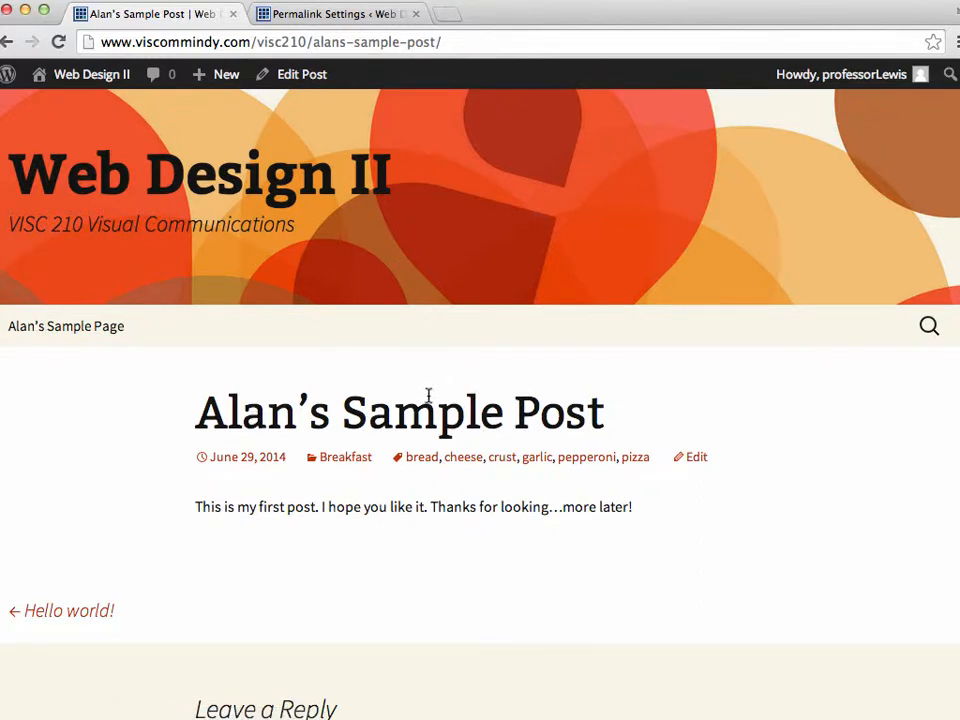
pyautogui.moveTo(315, 42); pyautogui.dragTo(449, 41)
pyautogui.click(449, 41)
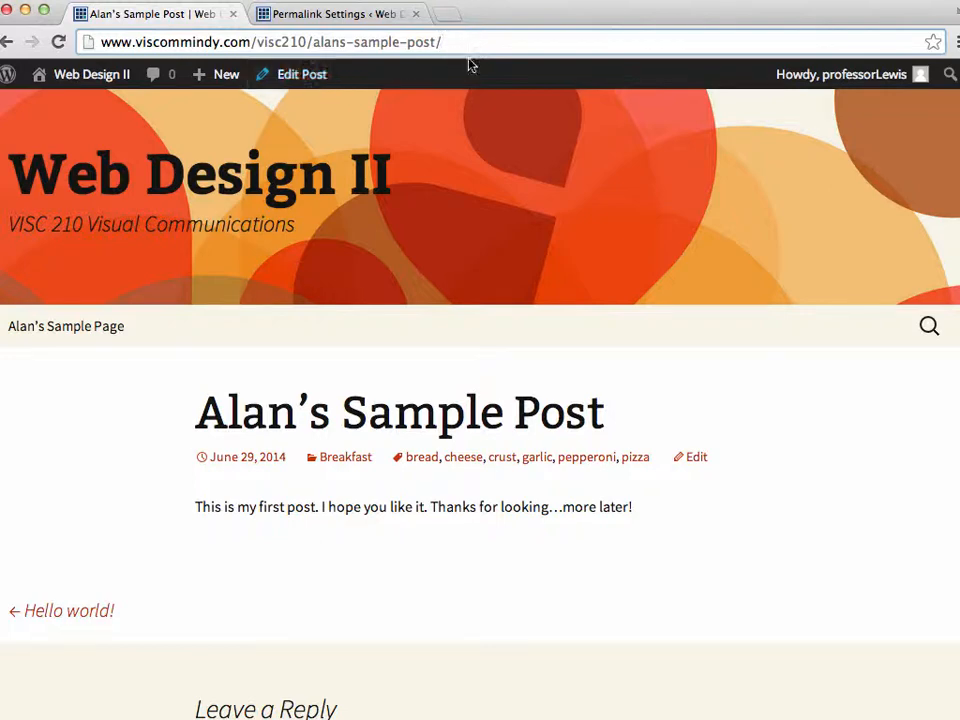
pyautogui.scroll(-3, 731, 278)
pyautogui.scroll(3, 731, 278)
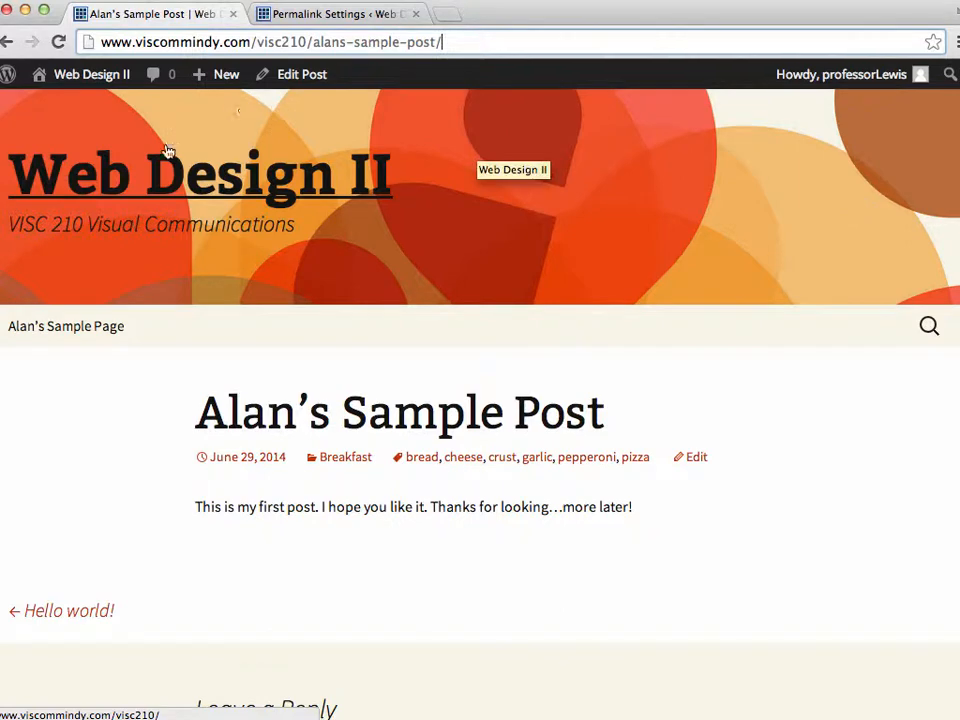
# Step: Open the sample page from the site navigation and check the page name in its web address
pyautogui.click(75, 332)
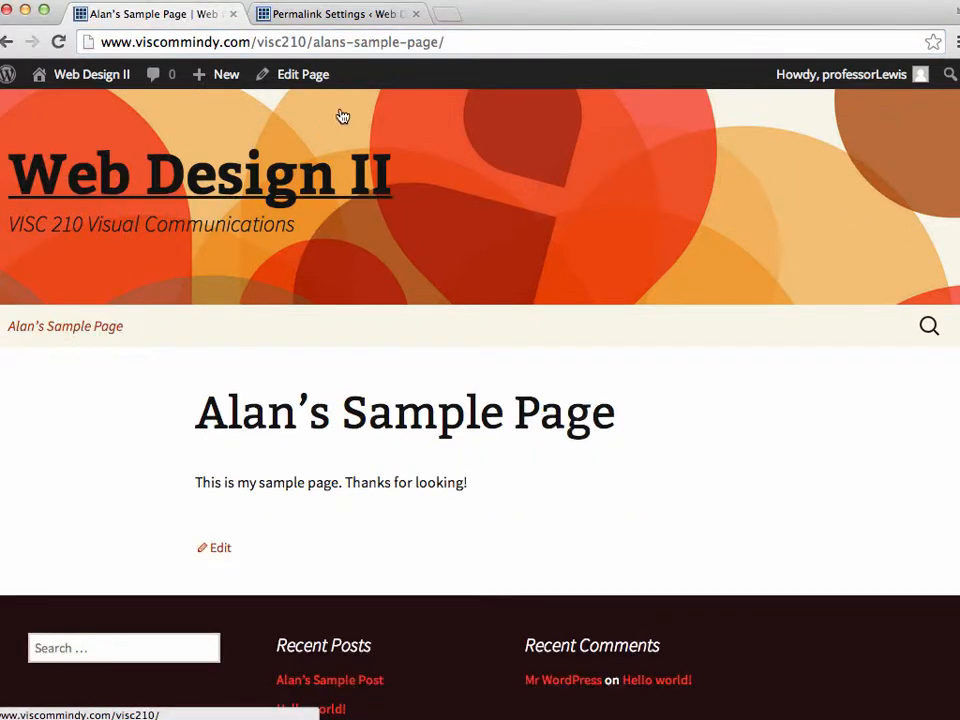
pyautogui.click(330, 14)
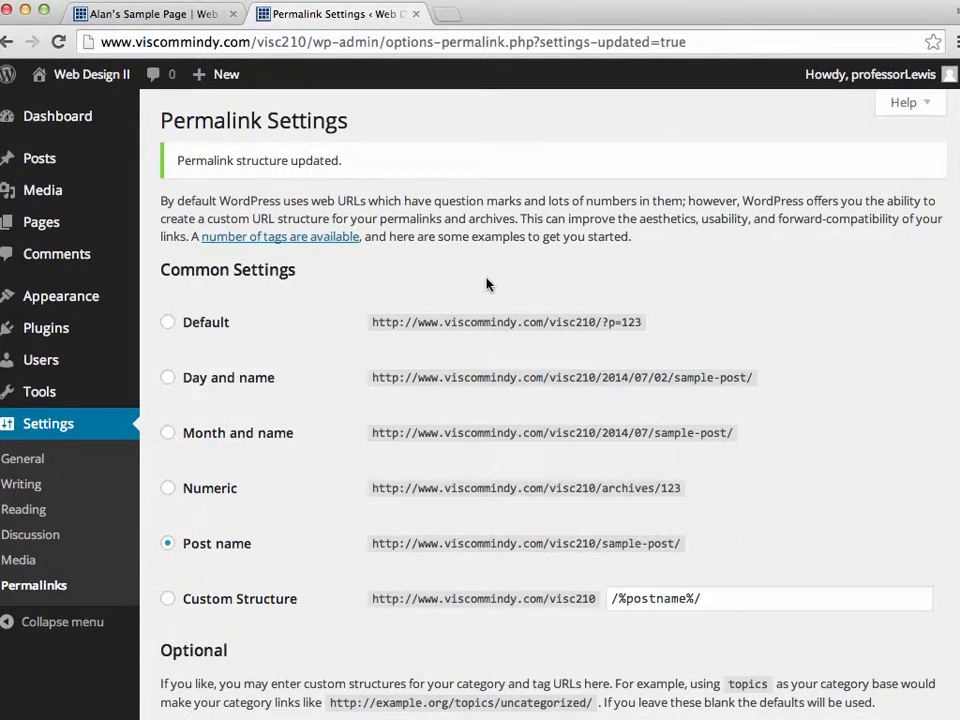
pyautogui.click(145, 14)
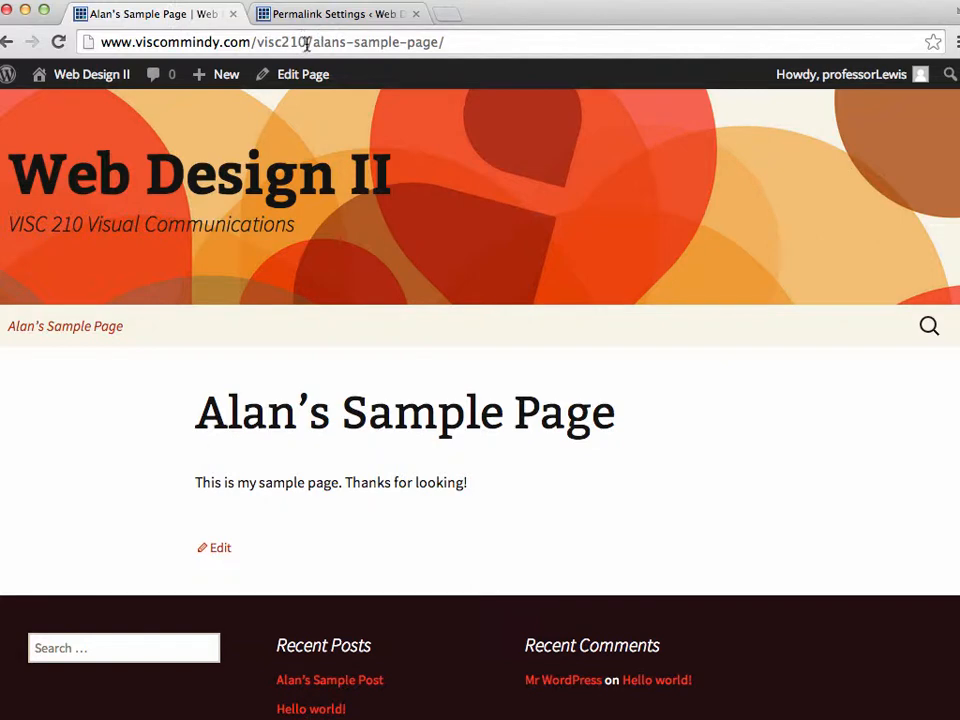
pyautogui.moveTo(312, 42); pyautogui.dragTo(463, 45)
pyautogui.click(465, 39)
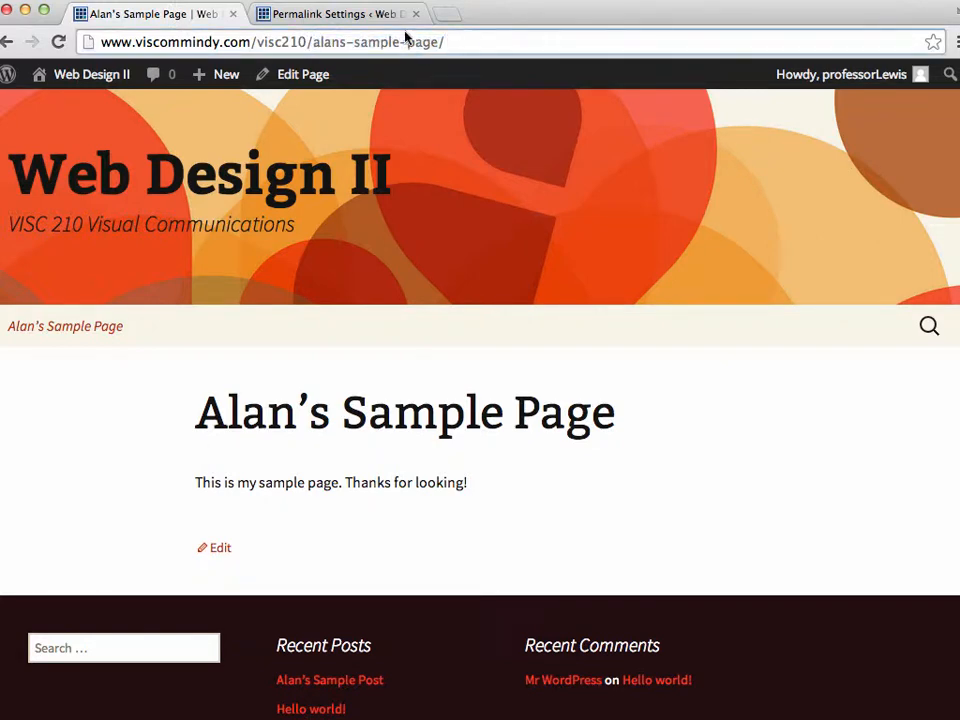
# Step: Return to the Permalink Settings and compare the Day and name date format with the other URL structures
pyautogui.click(325, 15)
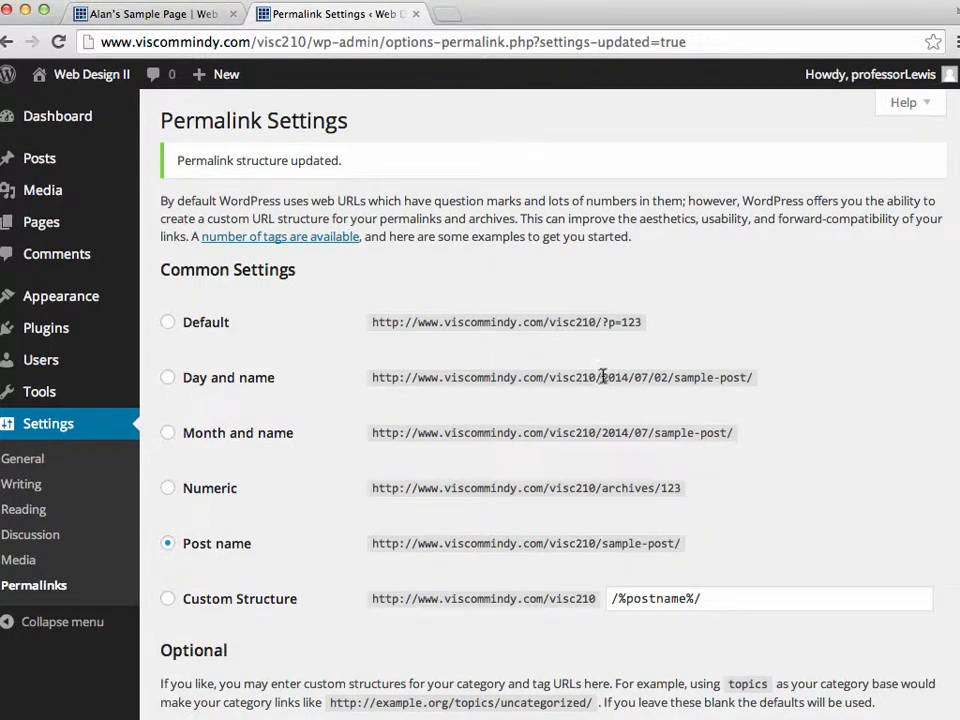
pyautogui.moveTo(603, 377); pyautogui.dragTo(669, 378)
pyautogui.click(662, 378)
pyautogui.scroll(-5, 752, 502)
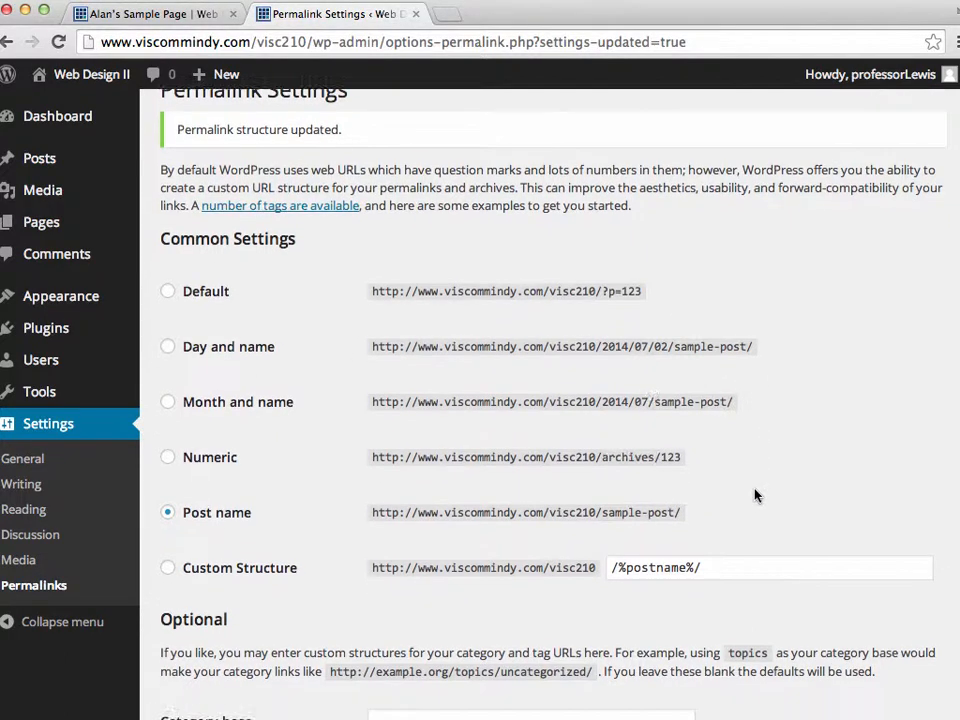
pyautogui.scroll(3, 754, 495)
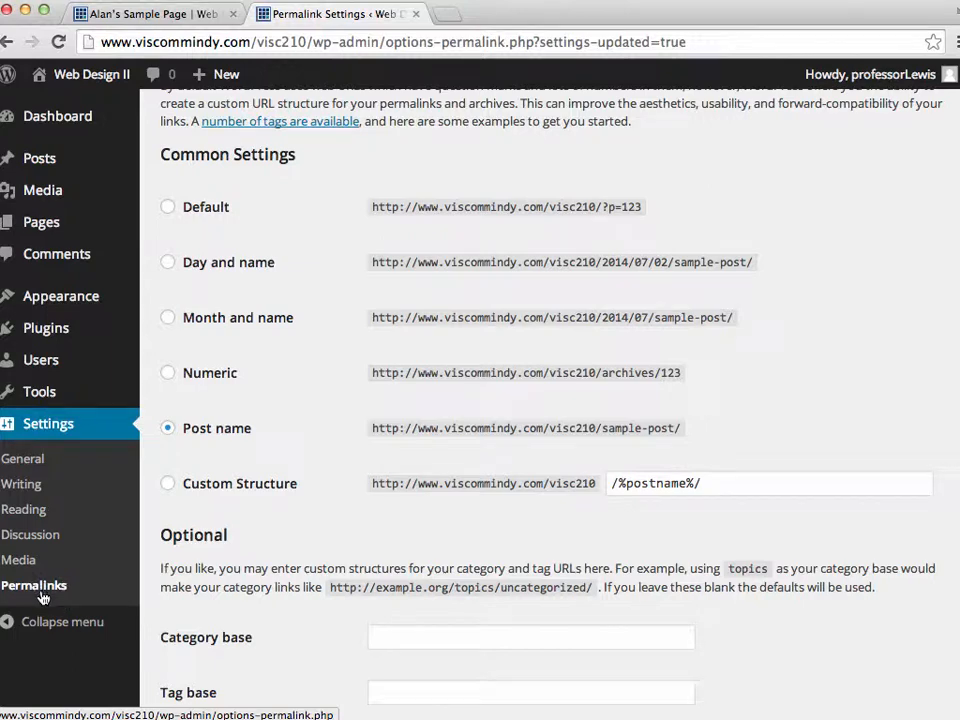
# Step: Open the sample breakfast post for editing and compare its title with the page name in its permalink
pyautogui.click(56, 164)
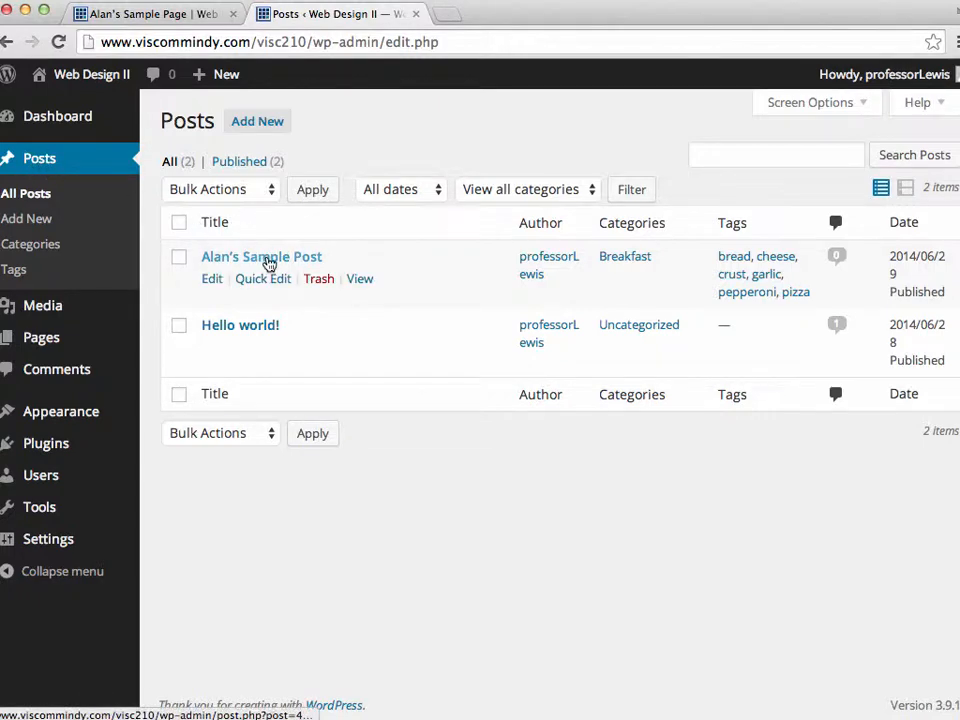
pyautogui.click(268, 260)
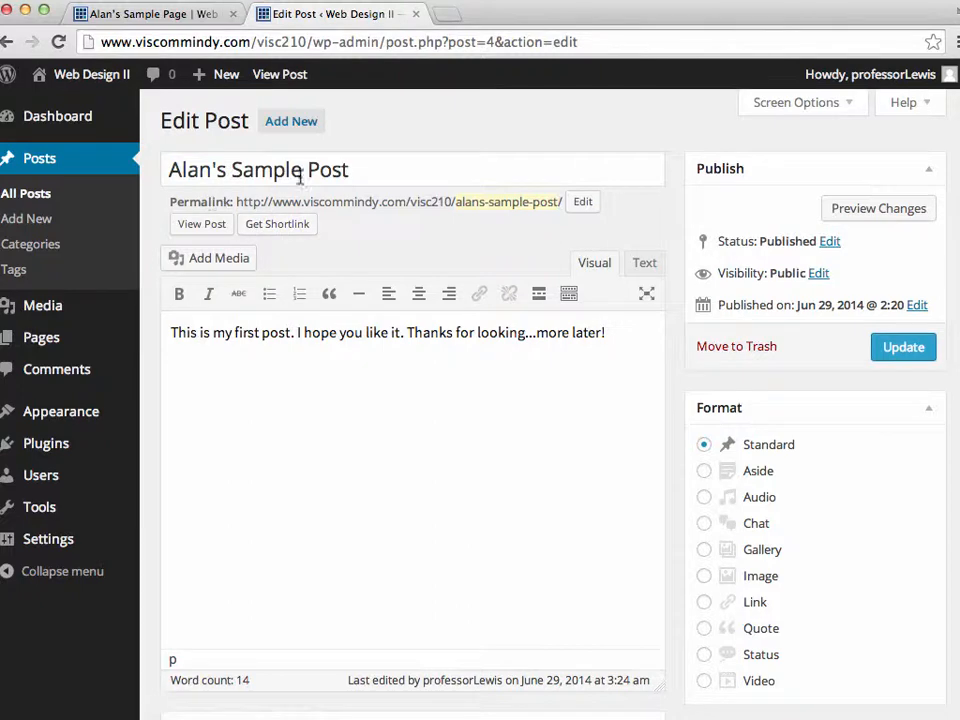
pyautogui.click(345, 170)
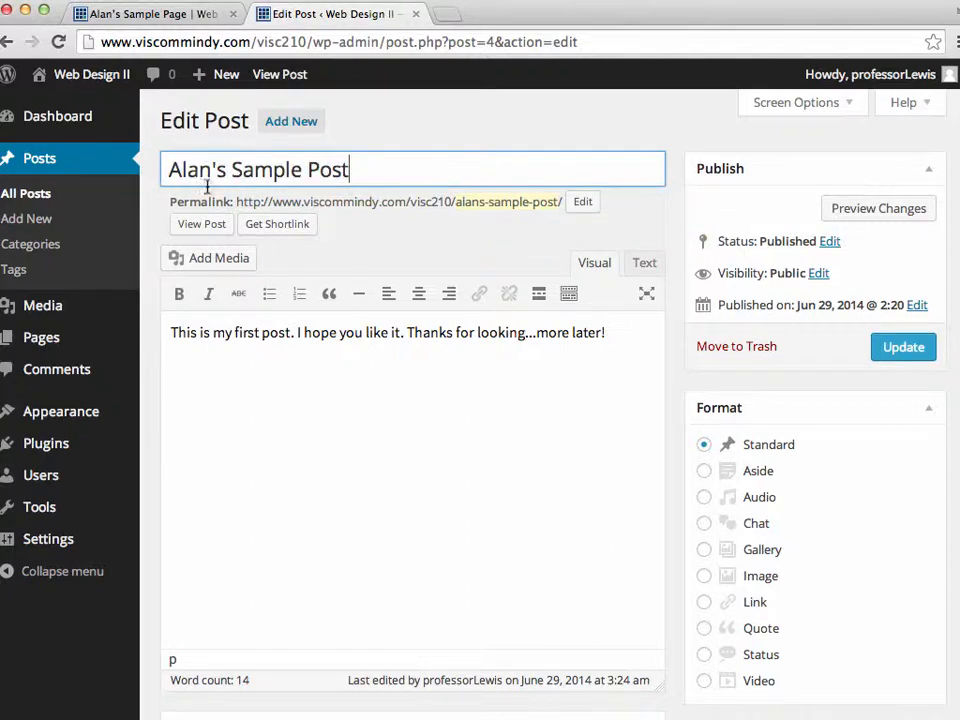
# Step: Inspect the editable ending of the post's permalink, cancel the edit, and compare the address with the full post title
pyautogui.click(583, 202)
pyautogui.click(501, 203)
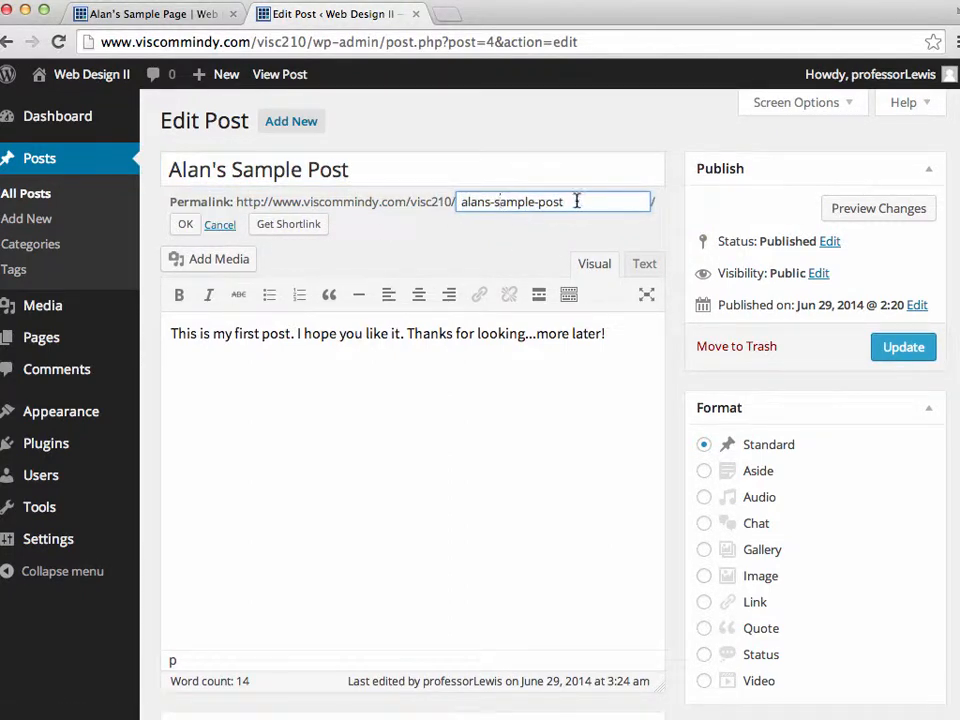
pyautogui.moveTo(576, 201); pyautogui.dragTo(430, 203)
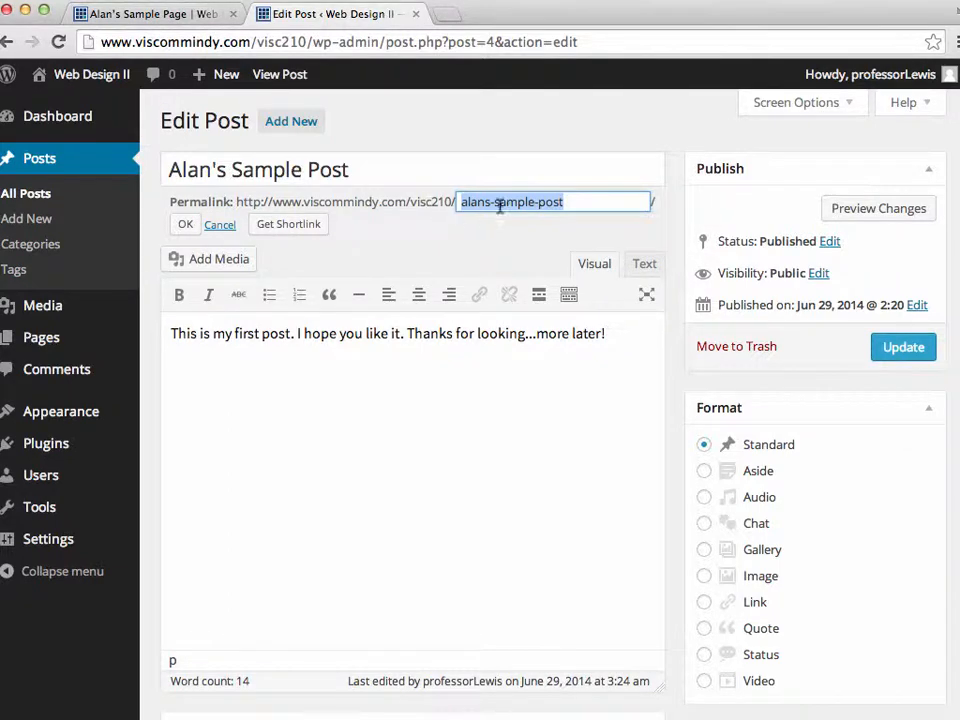
pyautogui.click(462, 203)
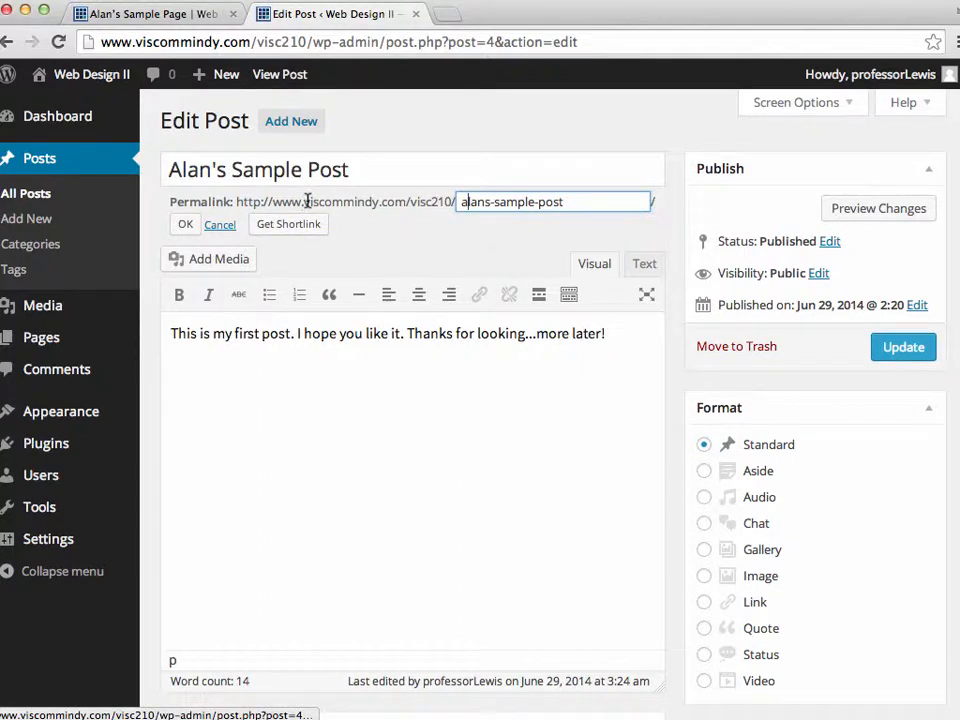
pyautogui.click(467, 237)
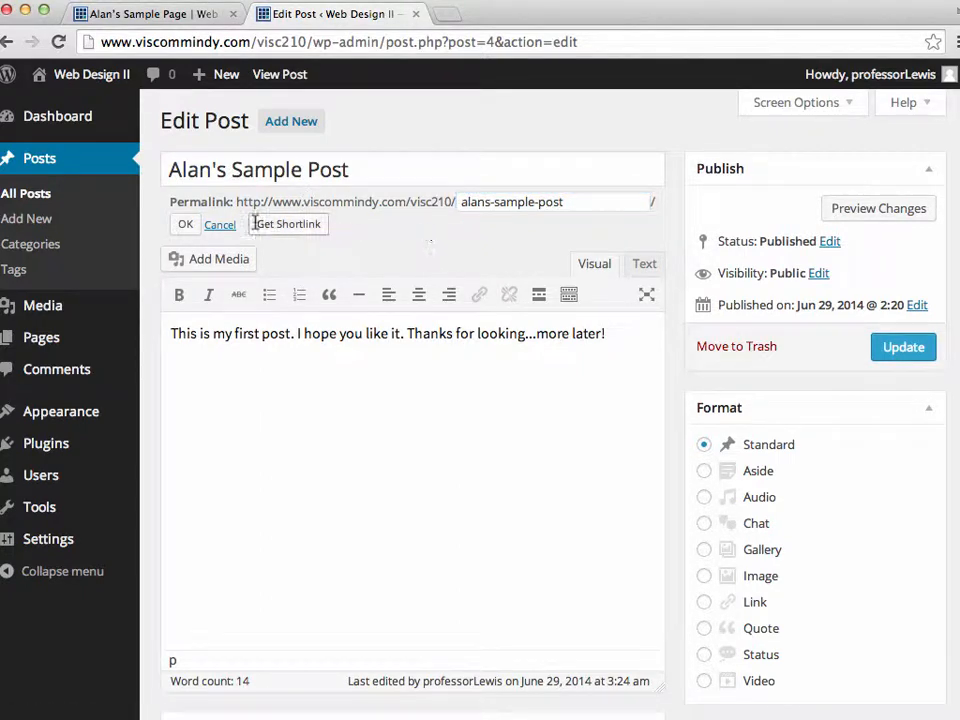
pyautogui.click(219, 225)
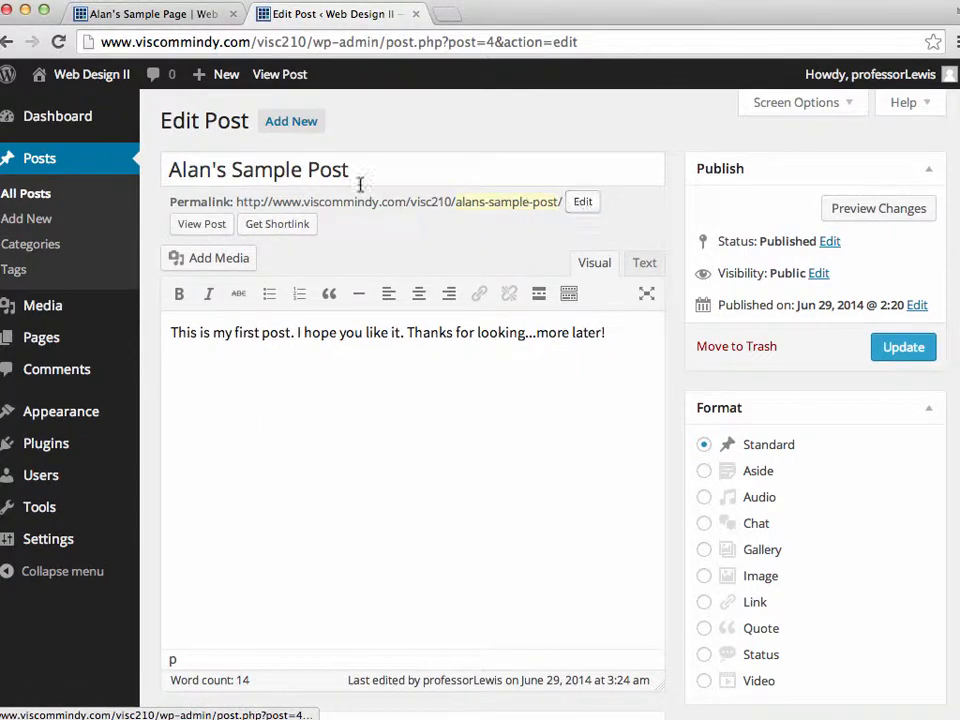
pyautogui.moveTo(384, 171); pyautogui.dragTo(150, 180)
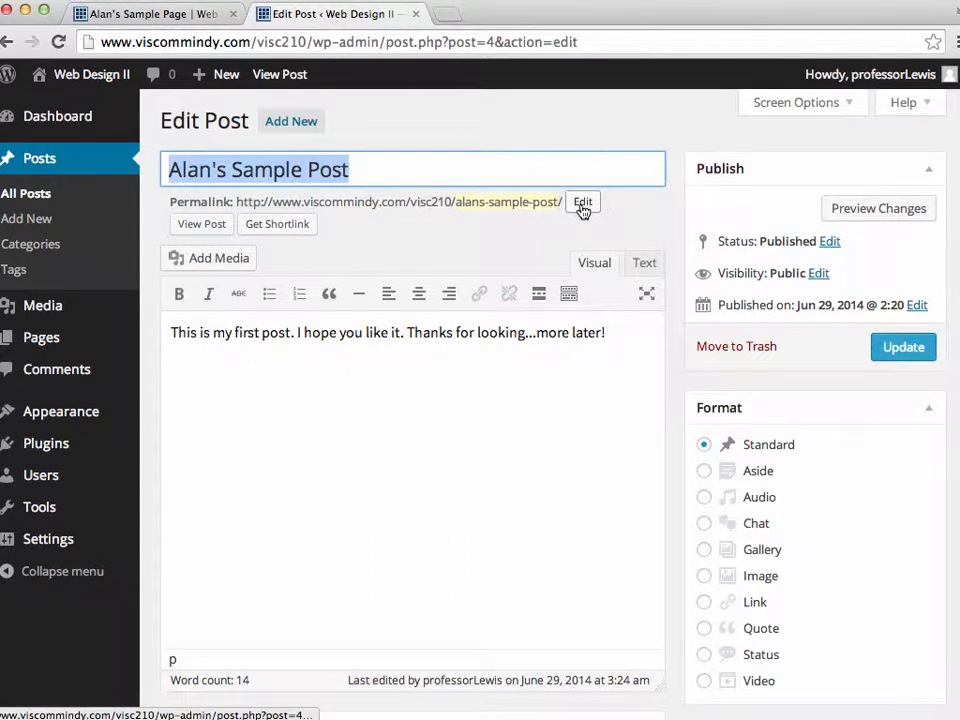
# Step: Open the published sample page for editing from the site's page list and check its permalink
pyautogui.click(44, 345)
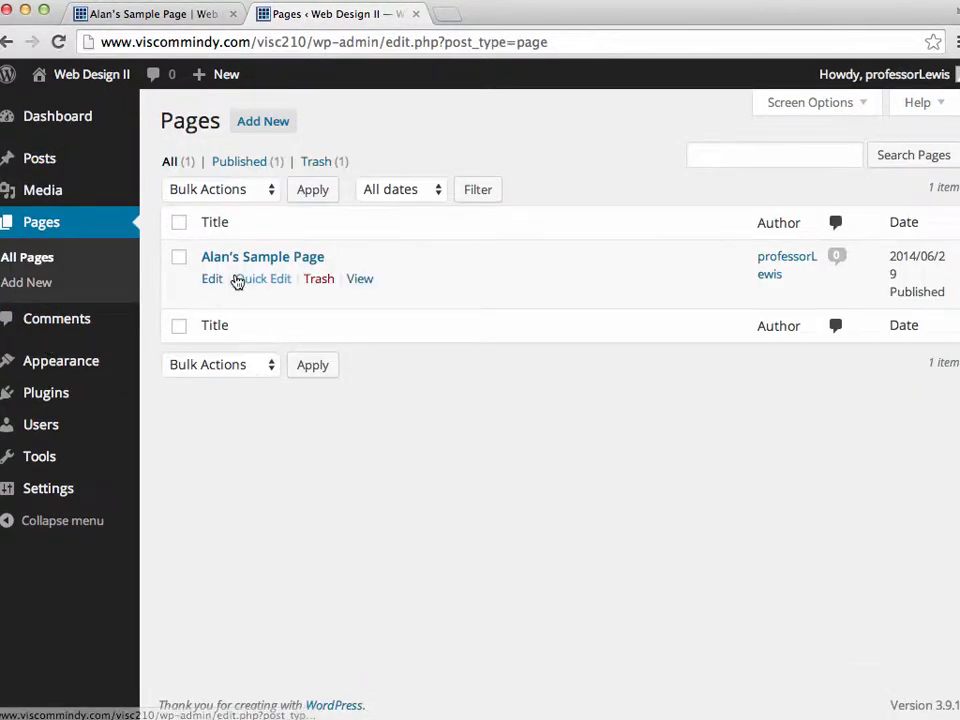
pyautogui.click(246, 258)
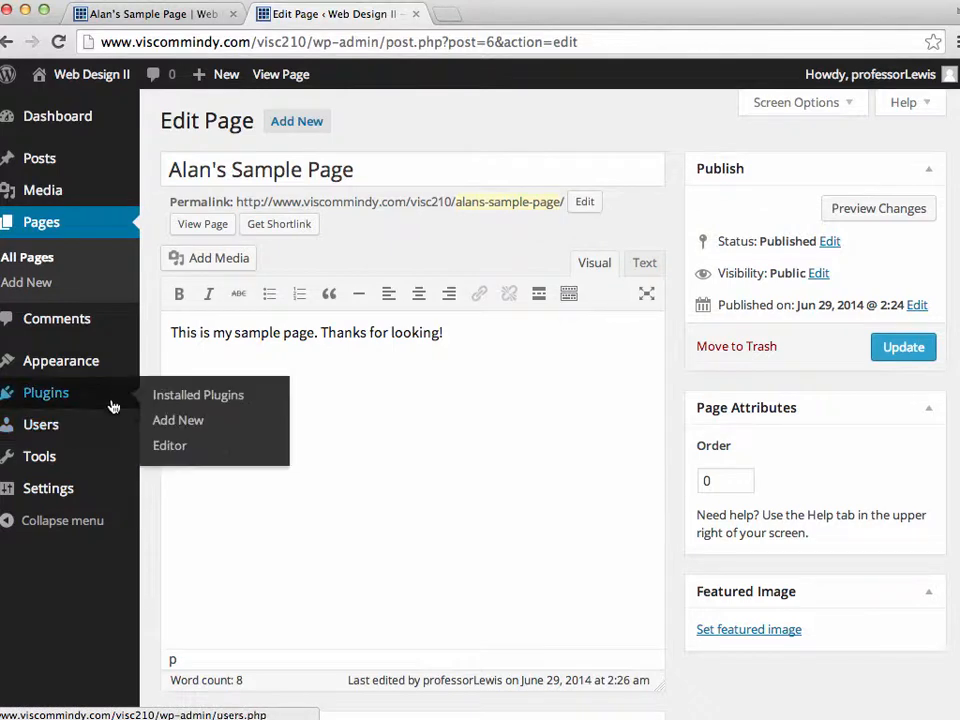
# Step: Return to the site's General Settings
pyautogui.click(62, 498)
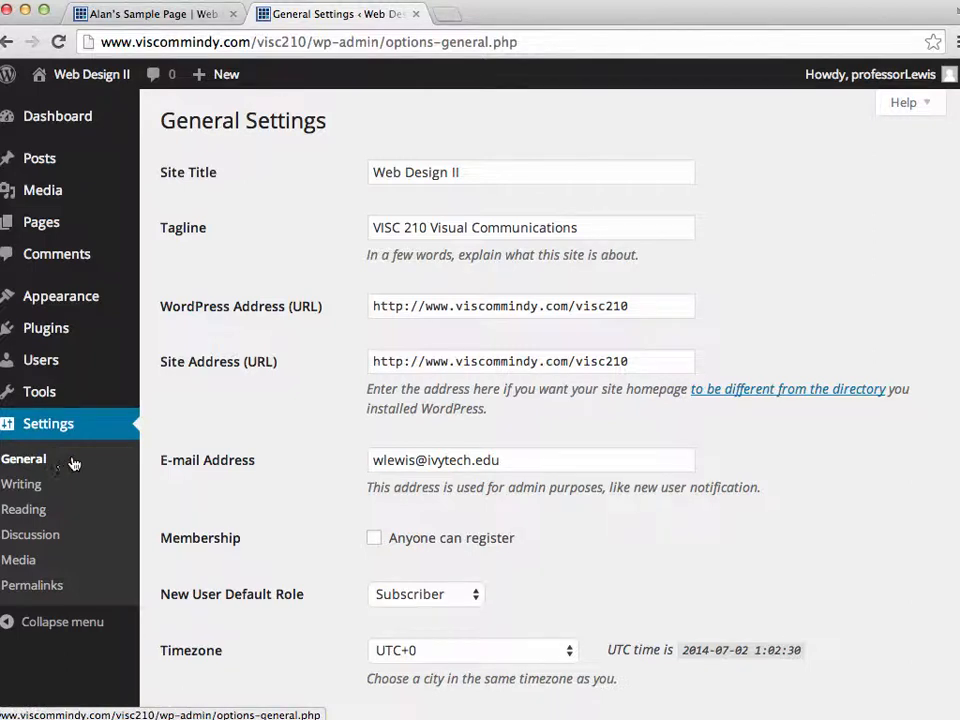
pyautogui.click(606, 0)
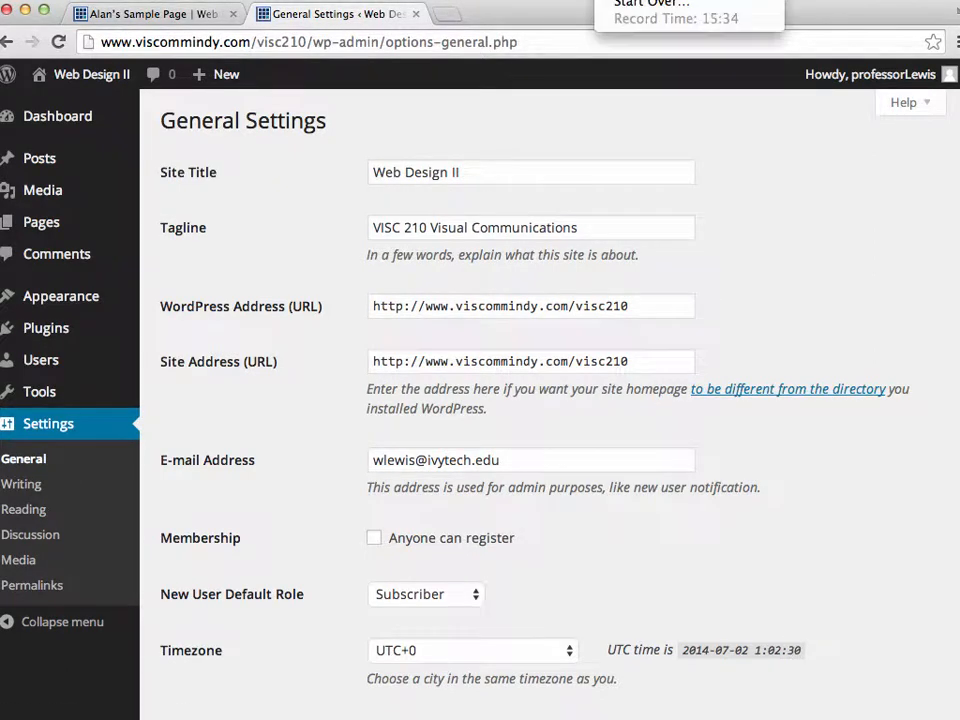